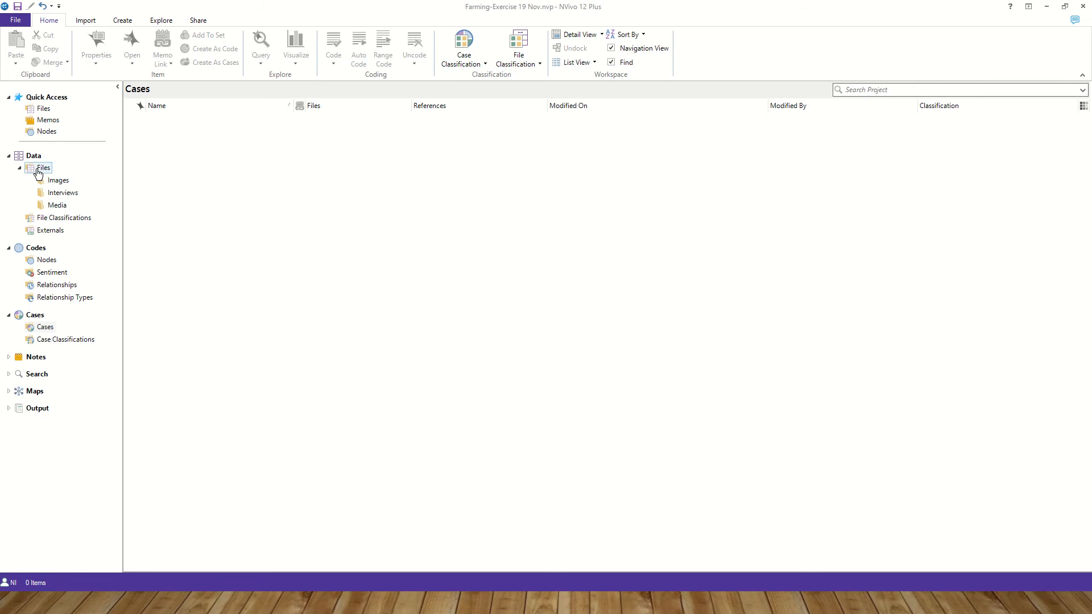
- Select all four files in the Interviews folder and create them as cases
click(51, 194)
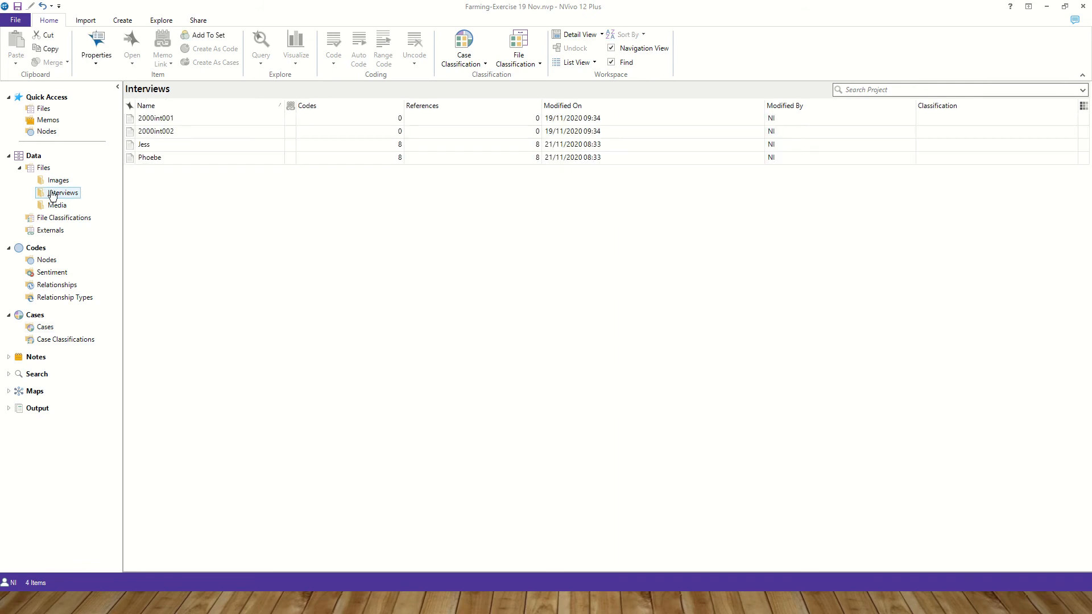
click(231, 123)
shift+click(228, 161)
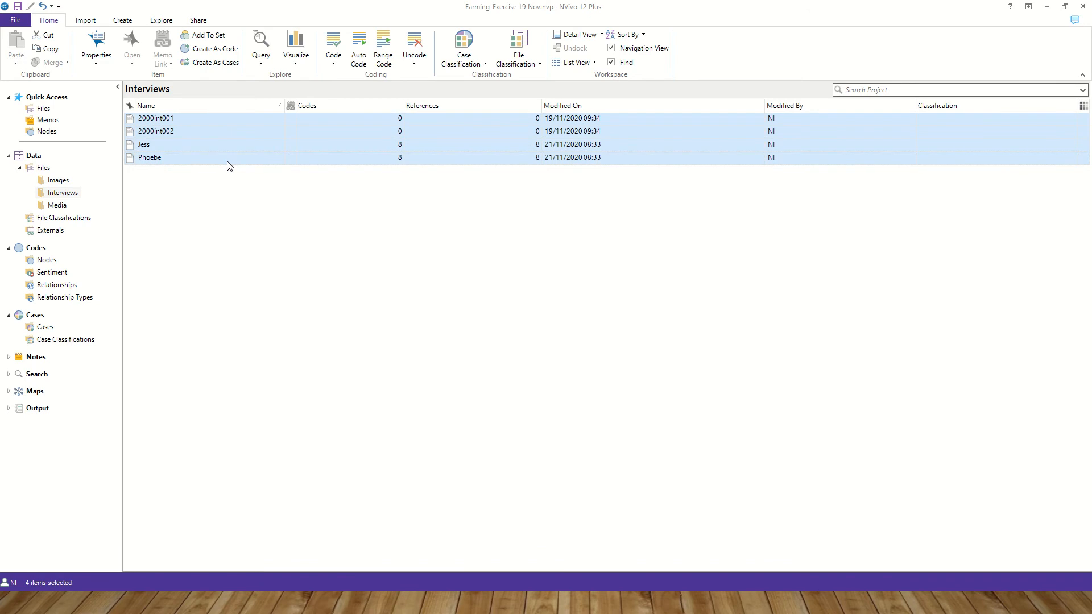
right_click(227, 162)
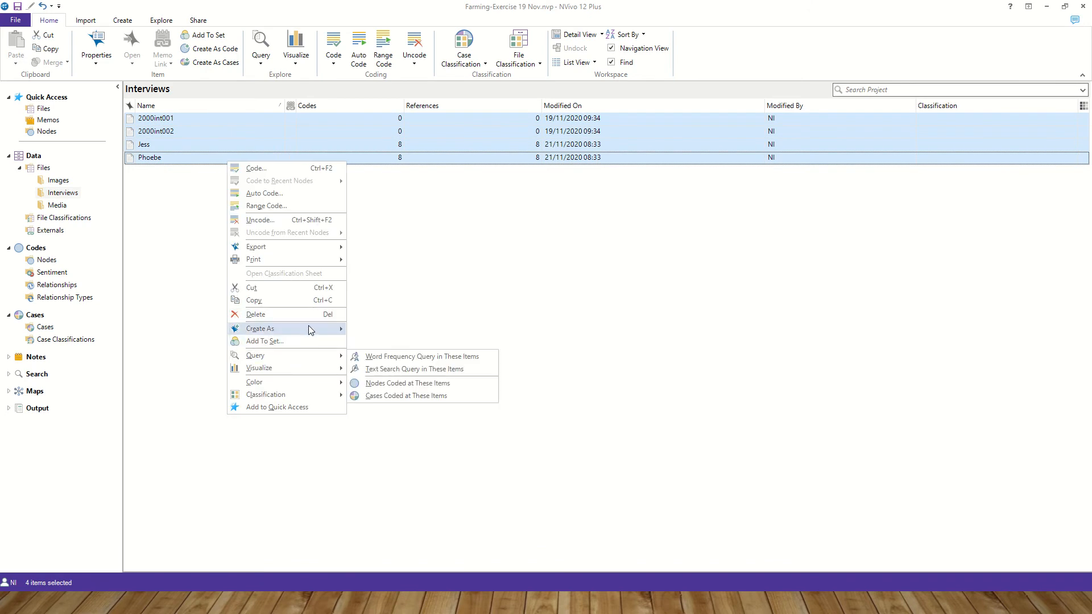
mouse_move(309, 329)
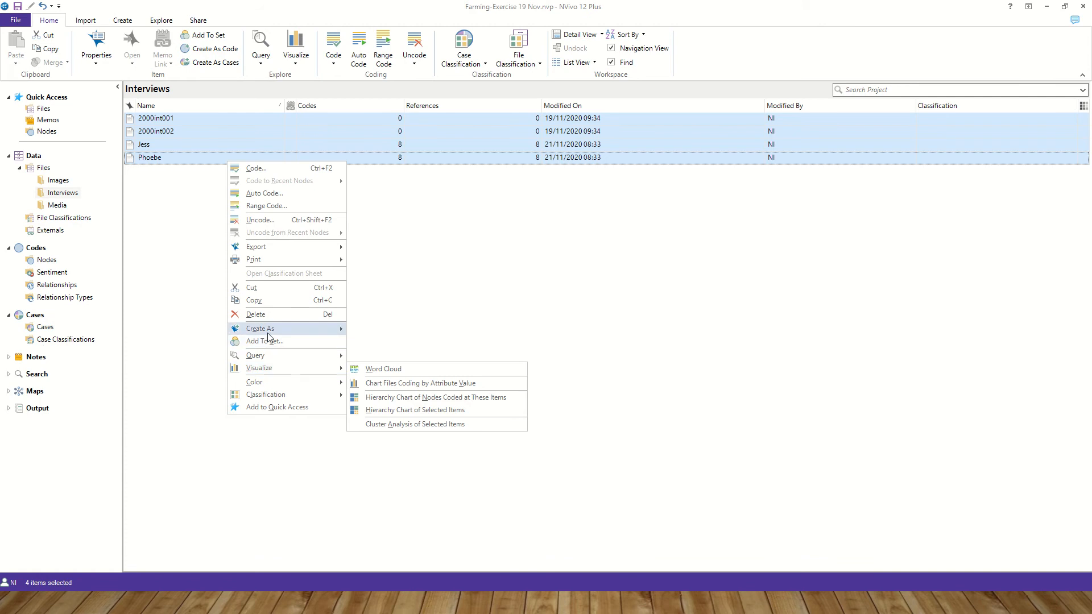
click(414, 356)
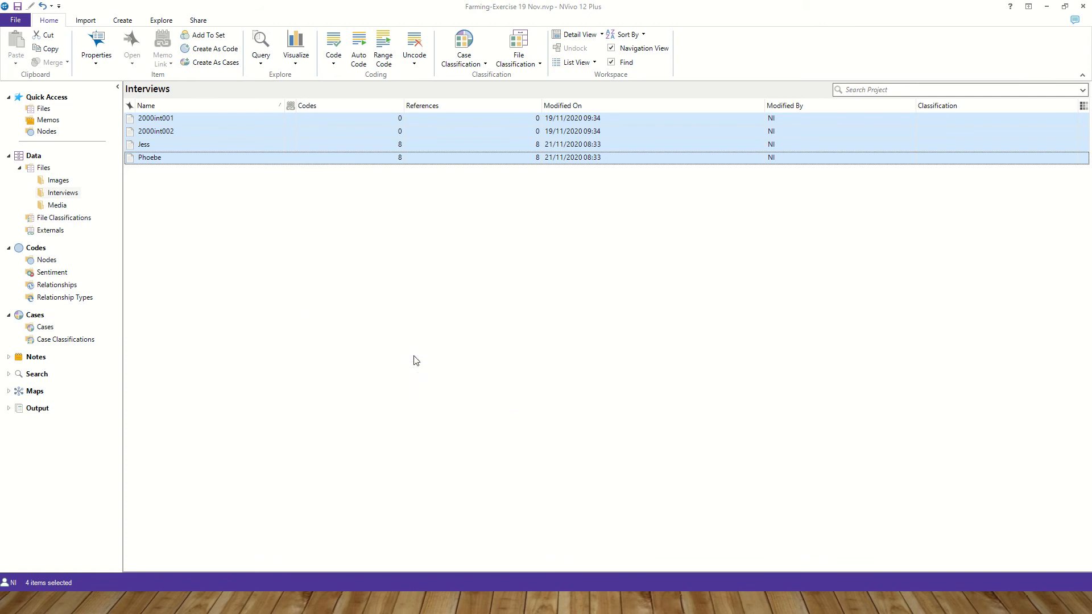
- Assign the new cases to a new classification added from the predefined Person classification
click(489, 349)
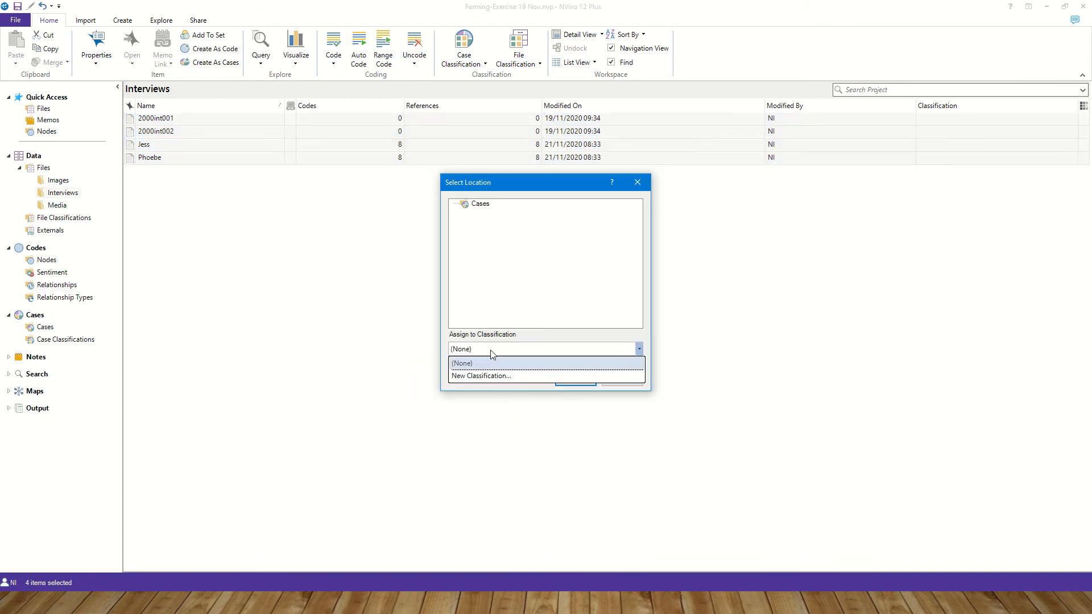
click(487, 374)
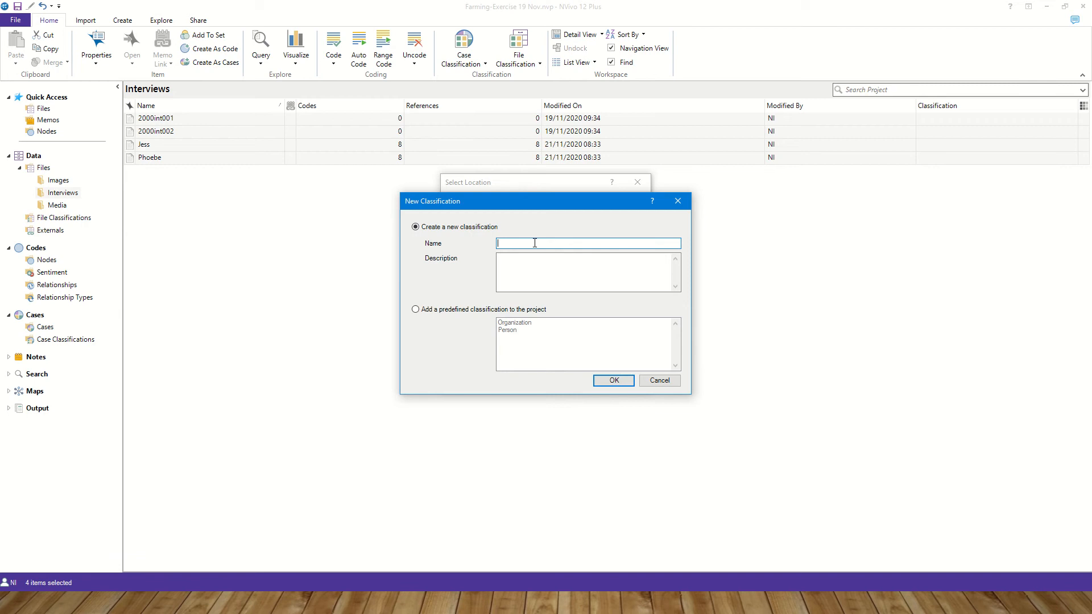
click(447, 310)
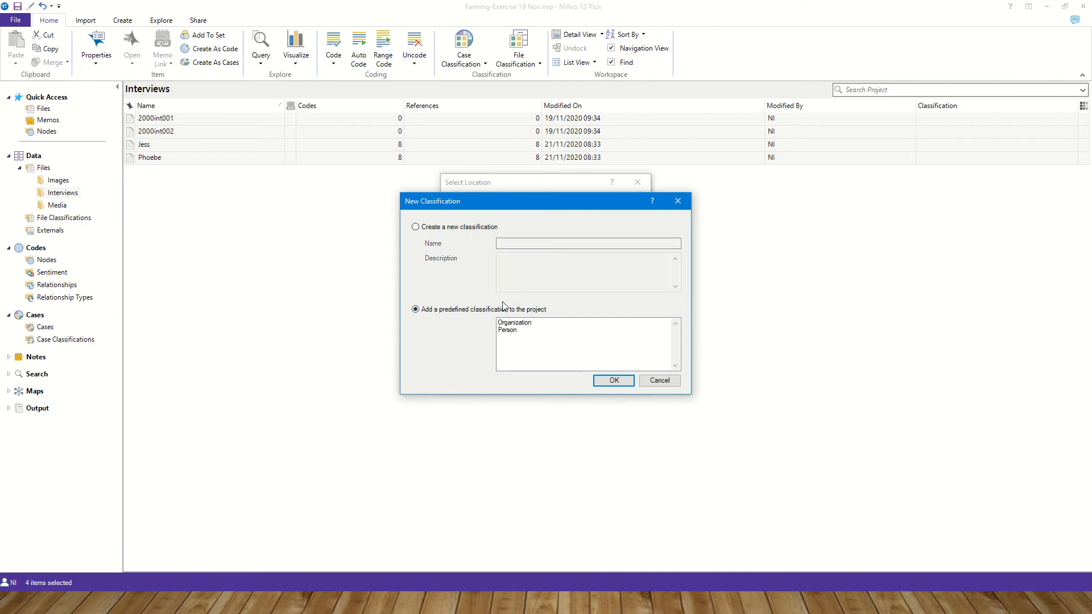
click(508, 332)
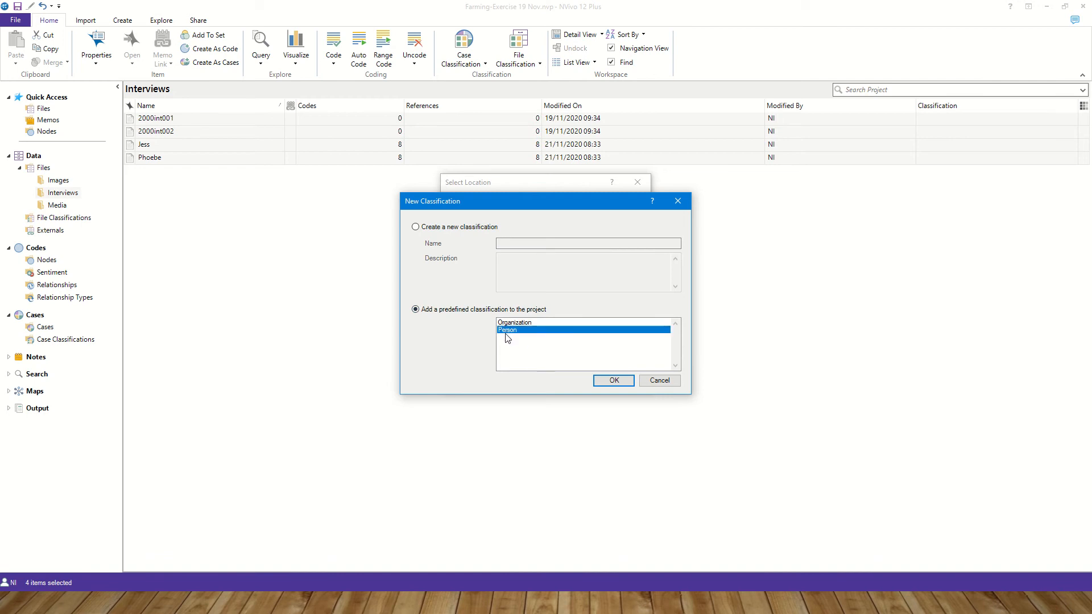
click(617, 380)
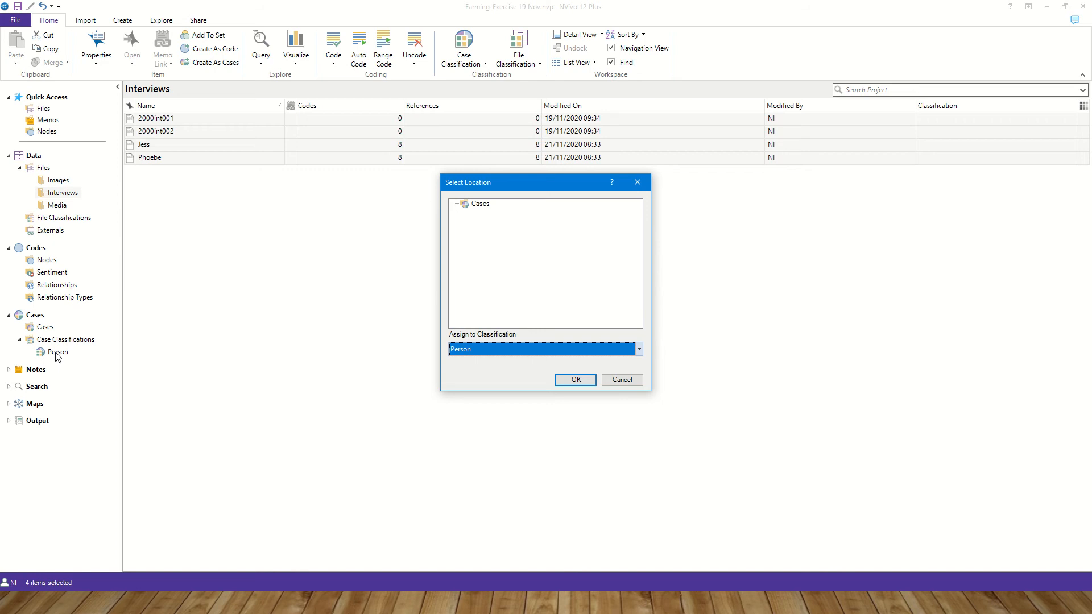
click(562, 380)
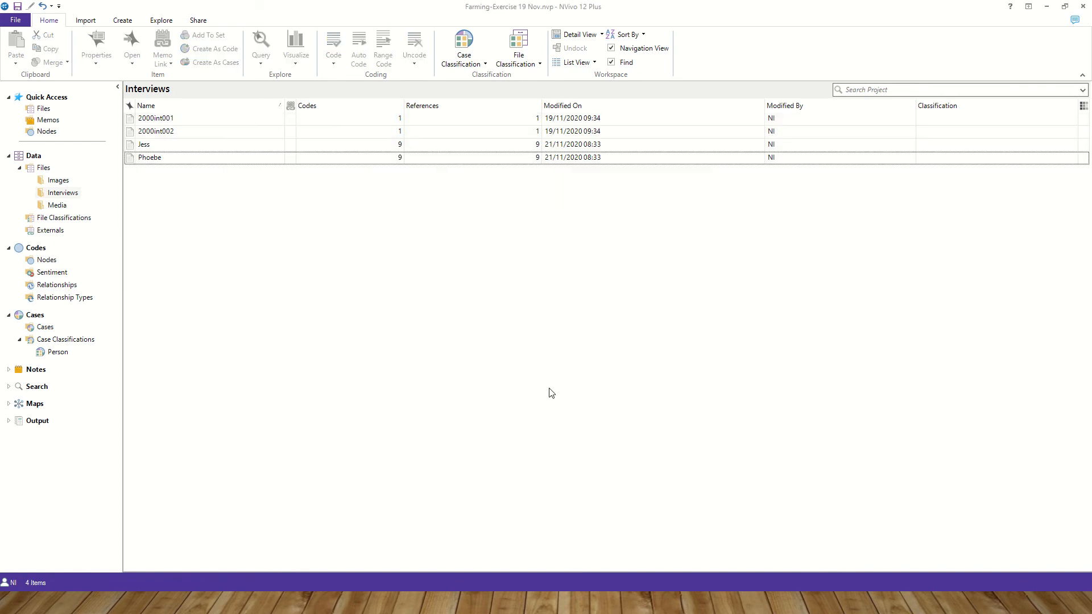
- Open the Person classification's cases and delete the Name attribute
click(51, 356)
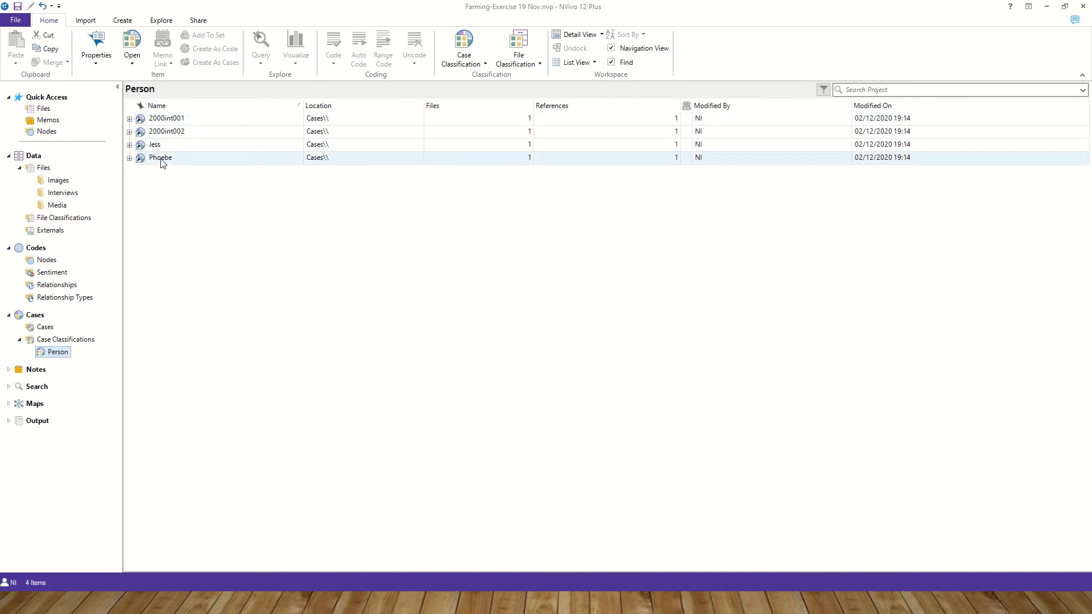
click(130, 120)
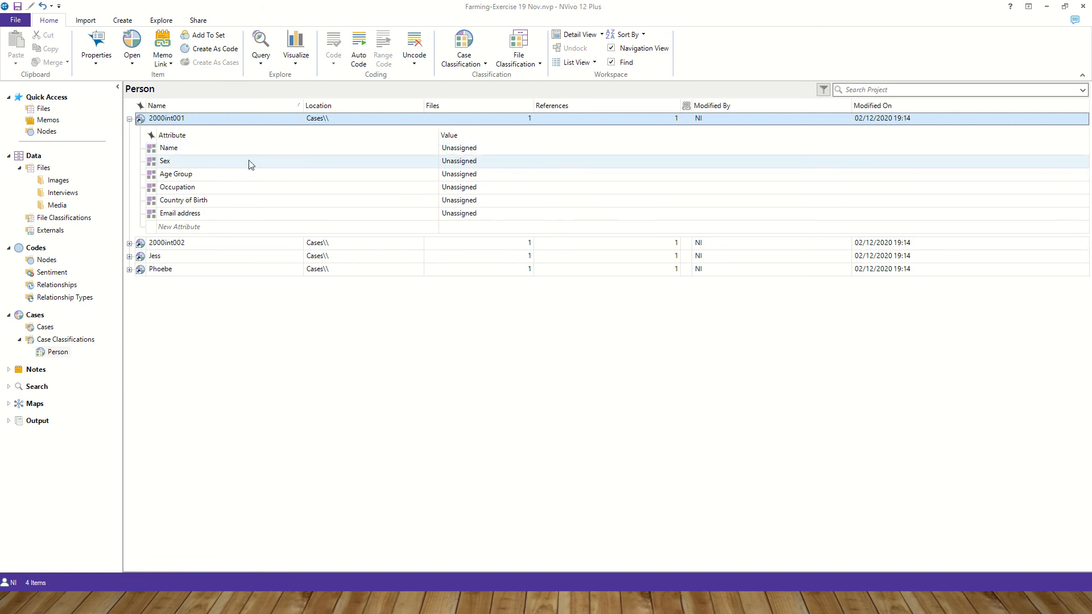
right_click(173, 149)
click(202, 198)
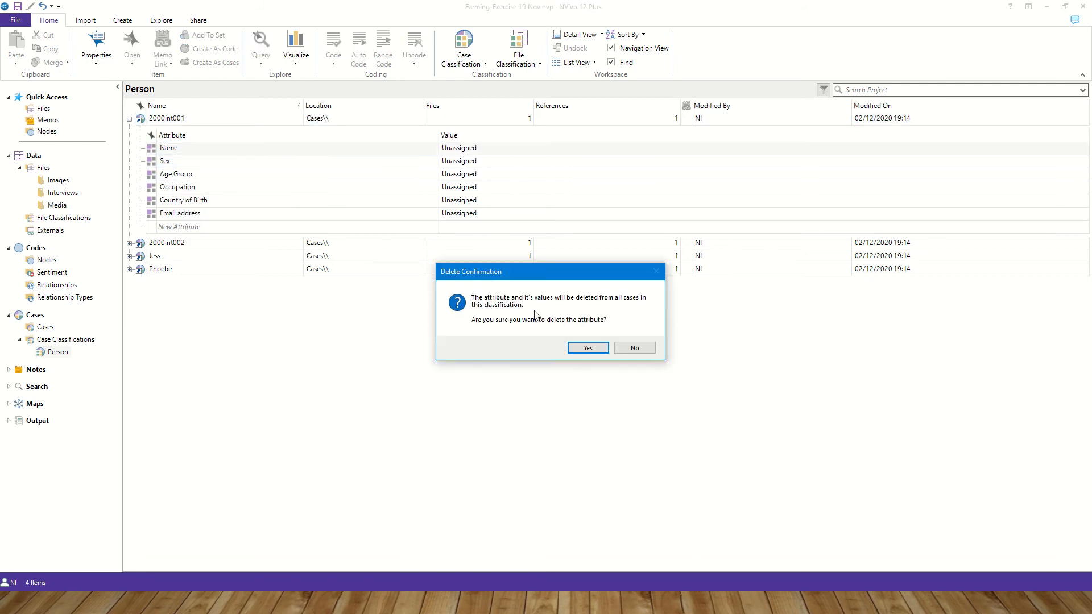
click(572, 348)
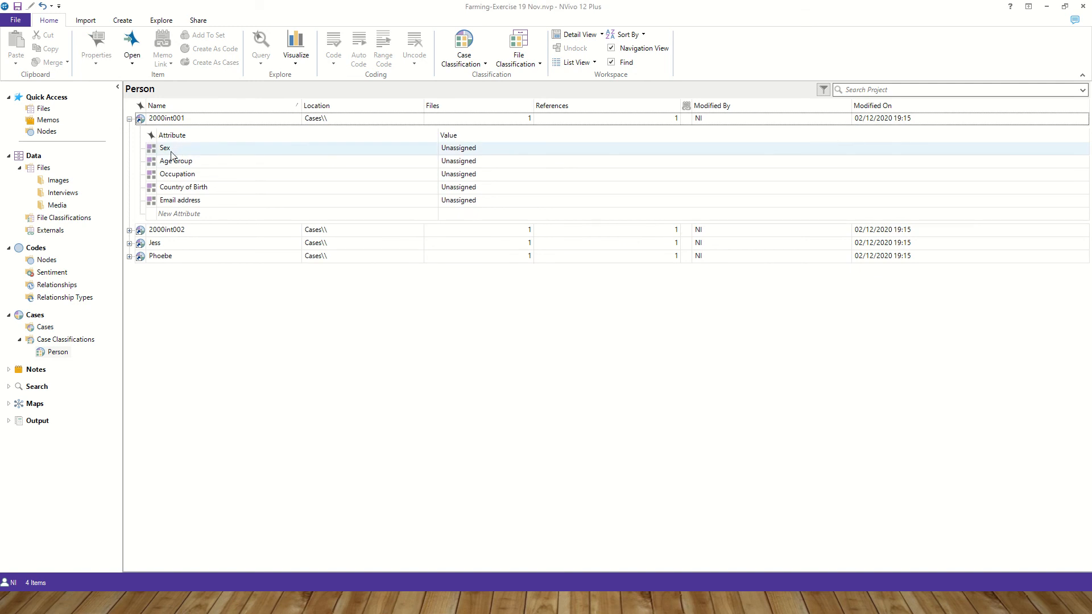
- Delete the Sex and Email address attributes from the Person classification
right_click(171, 151)
click(222, 204)
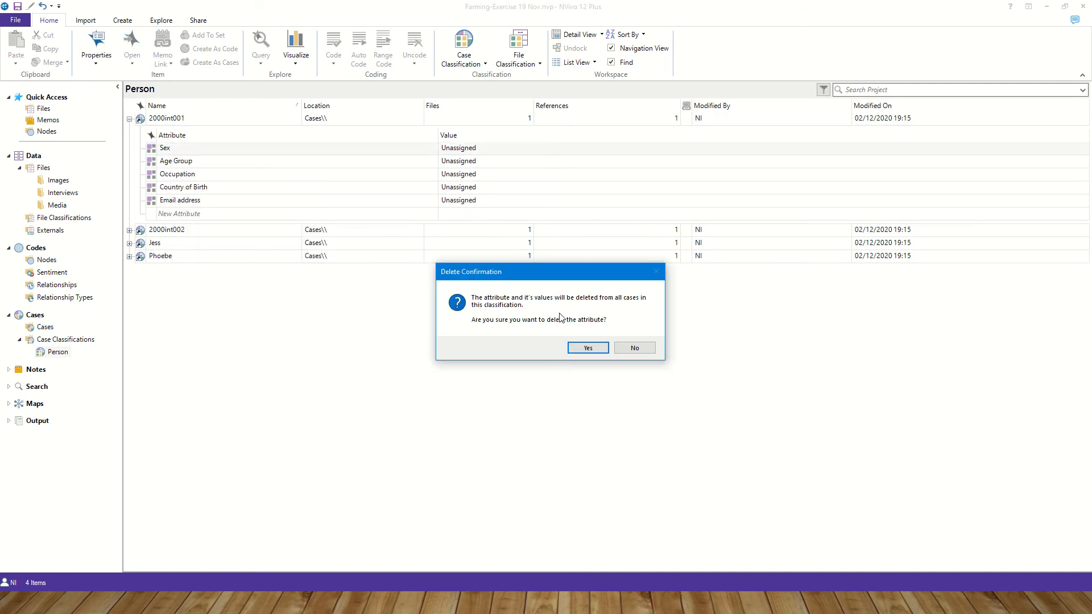
click(574, 344)
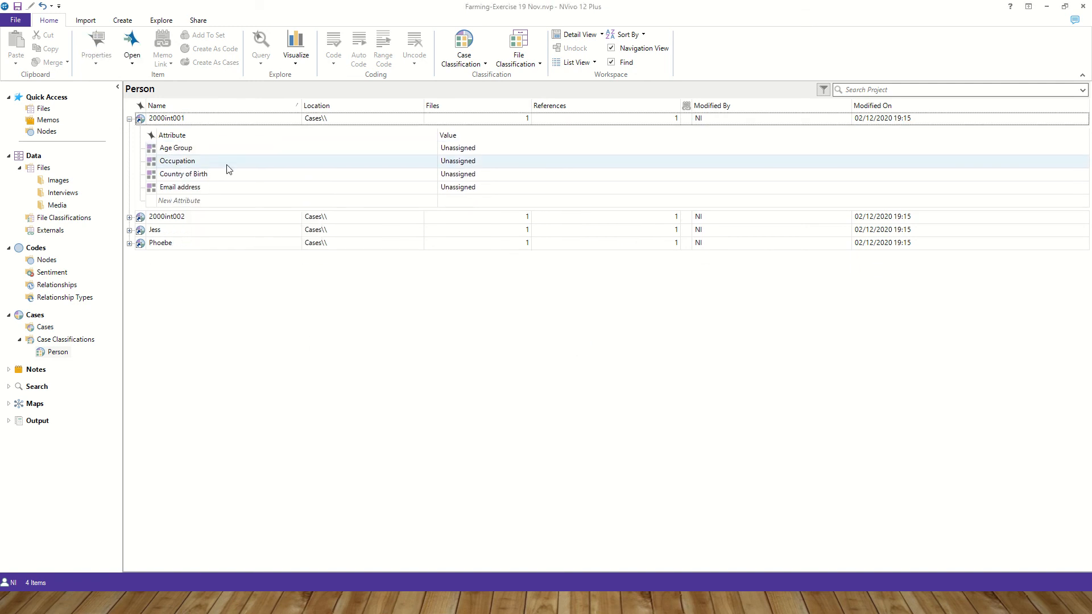
right_click(188, 187)
click(216, 236)
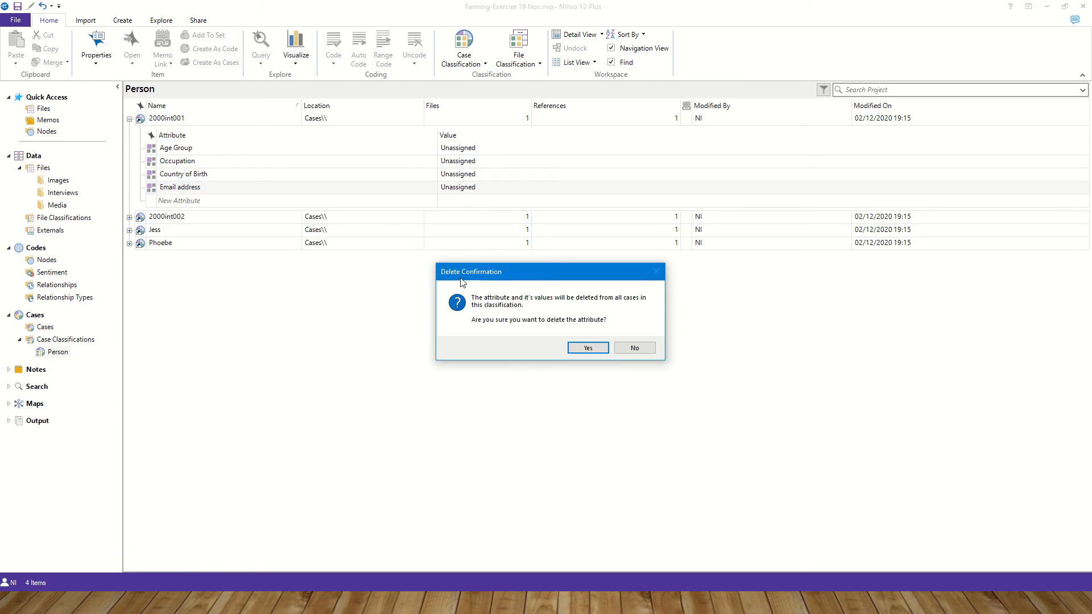
click(574, 348)
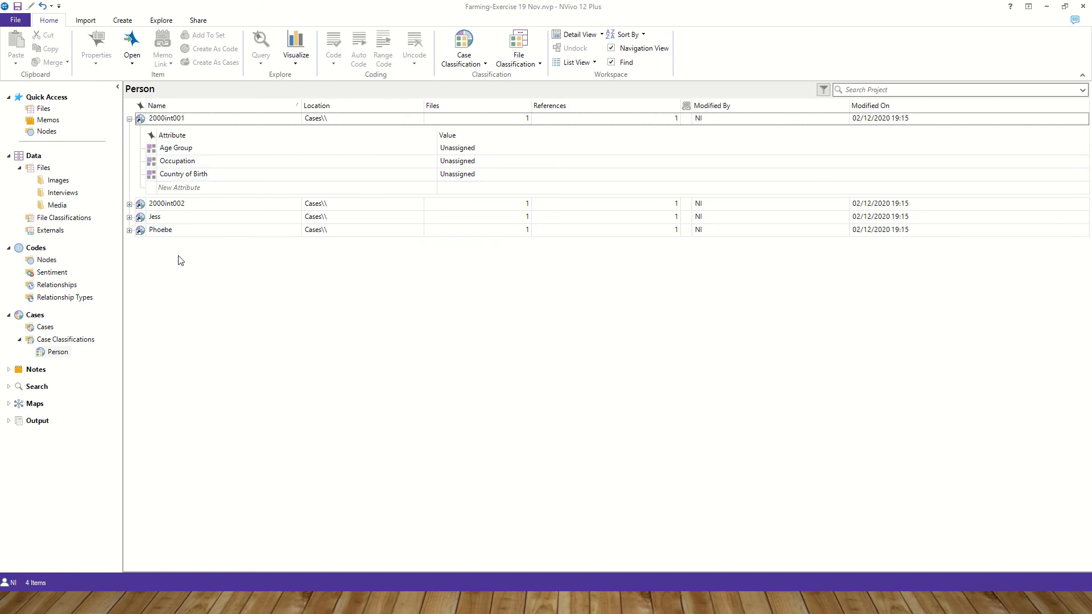
- Add the values 30-40, 41-50, 51-60 and 61-70 to the Age Group attribute
right_click(187, 151)
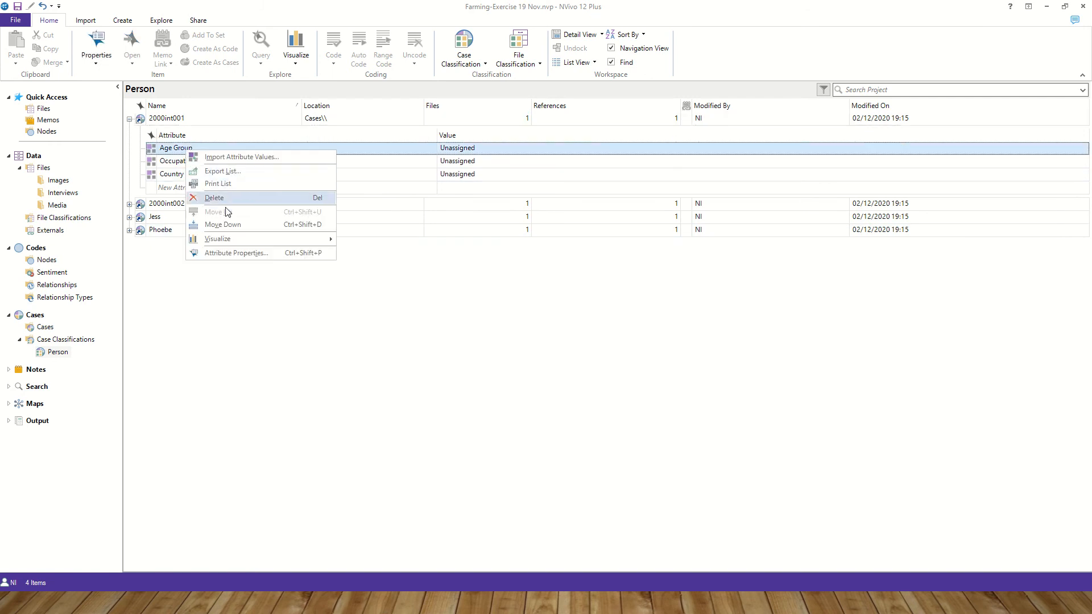
click(230, 253)
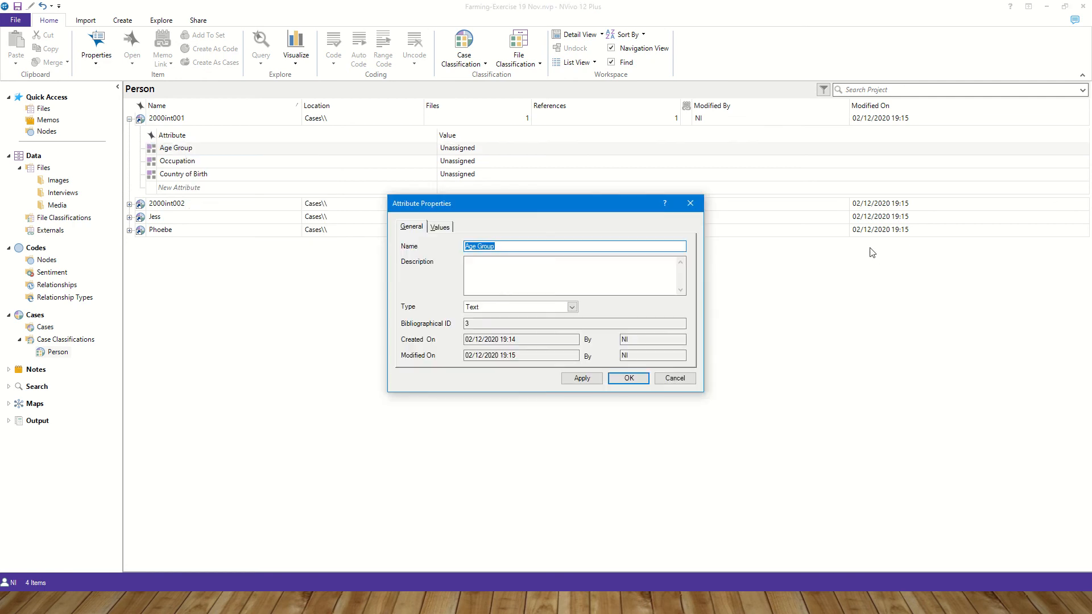
click(436, 230)
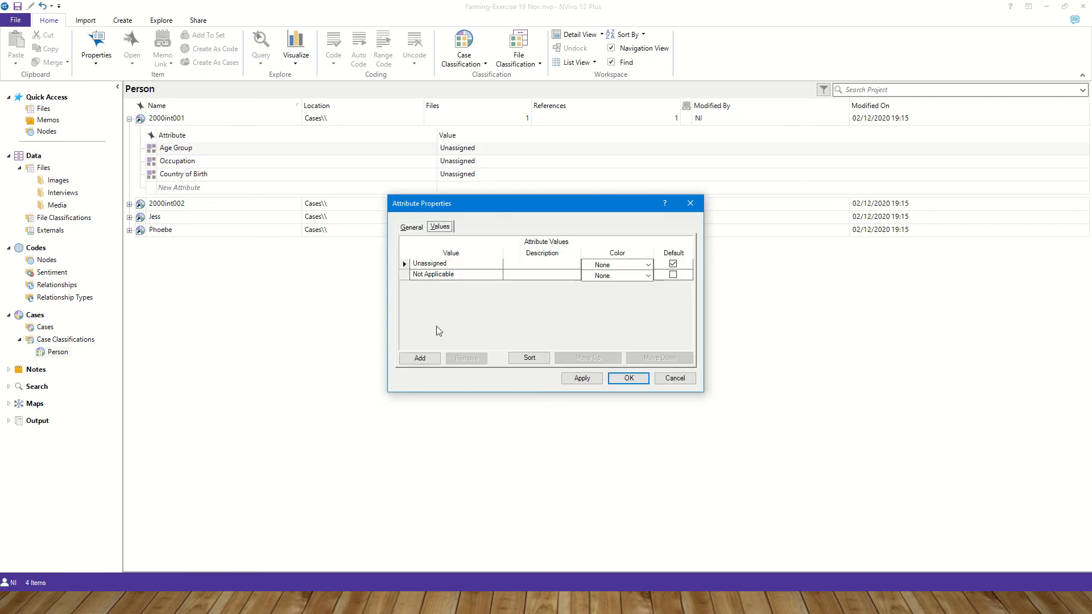
click(420, 358)
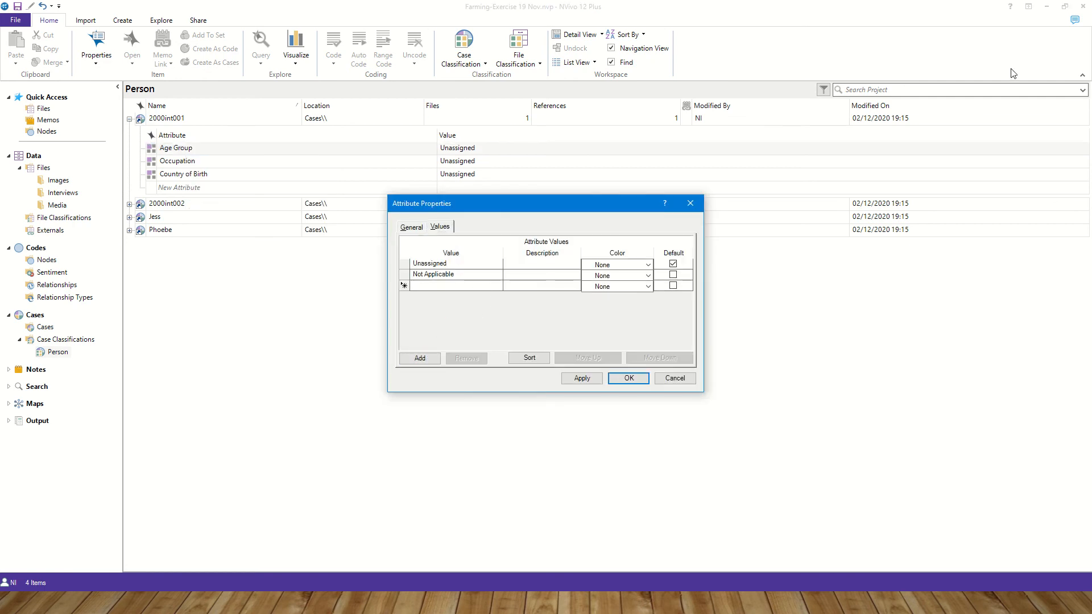
text(30-40)
click(423, 361)
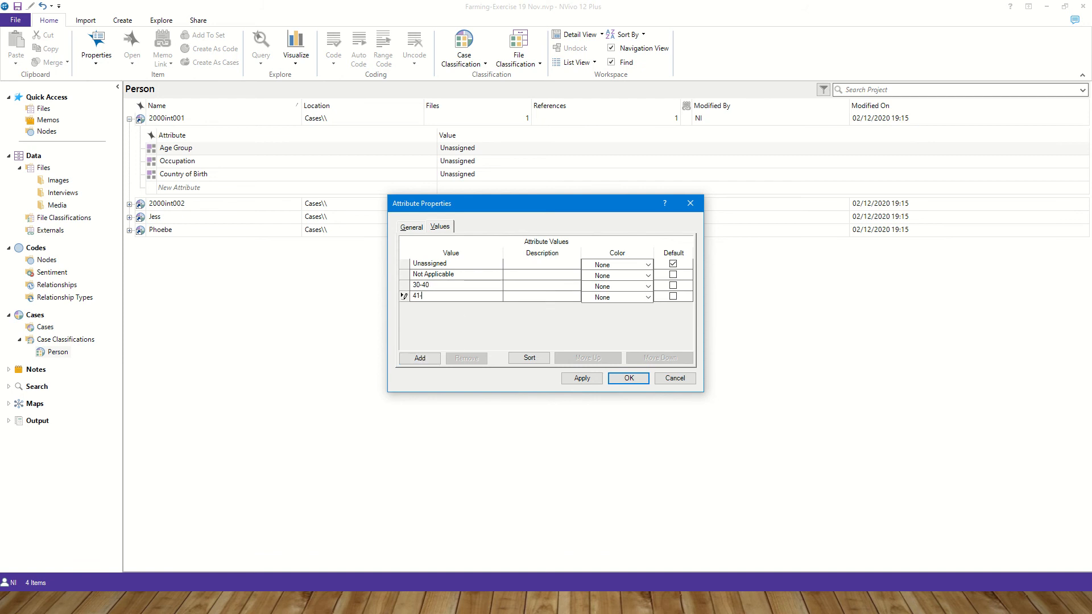
click(419, 358)
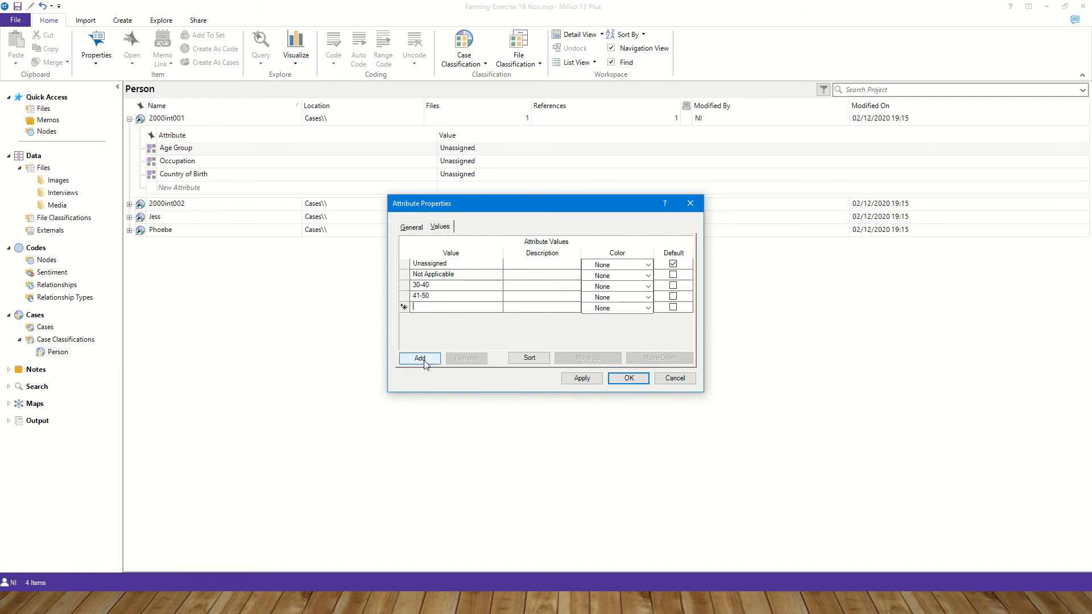
text(51-60)
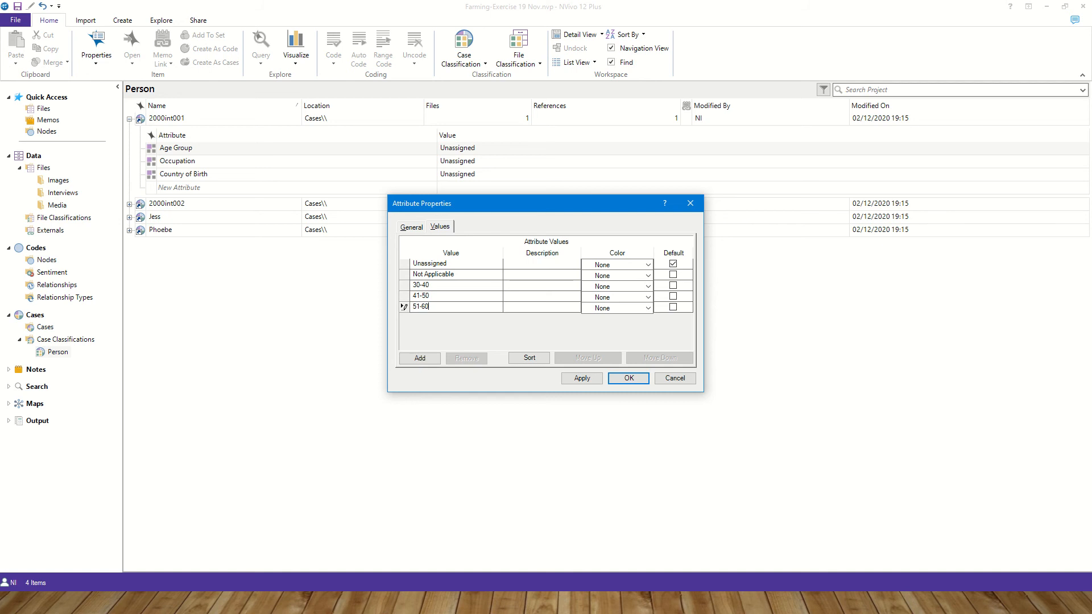
click(413, 359)
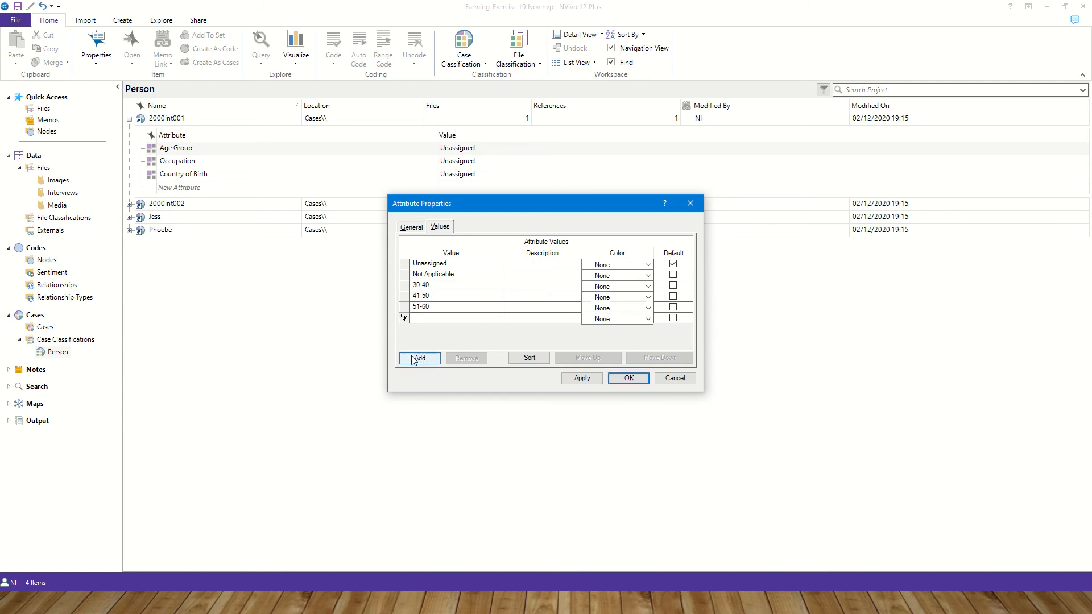
text(61-70)
- Make 30-40 the default Age Group value and update existing cases to it
click(521, 286)
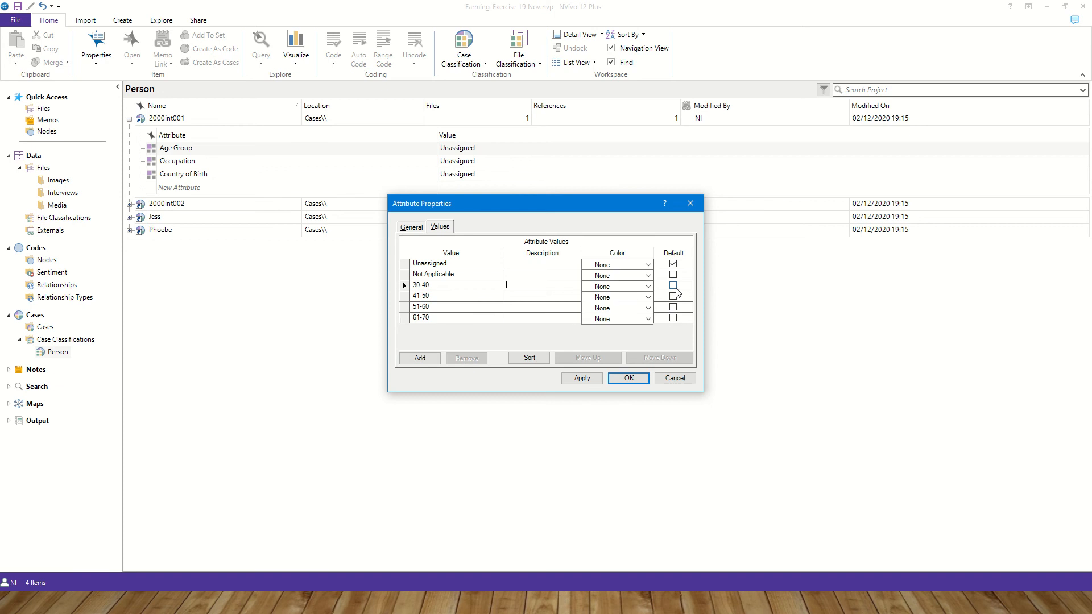
click(673, 286)
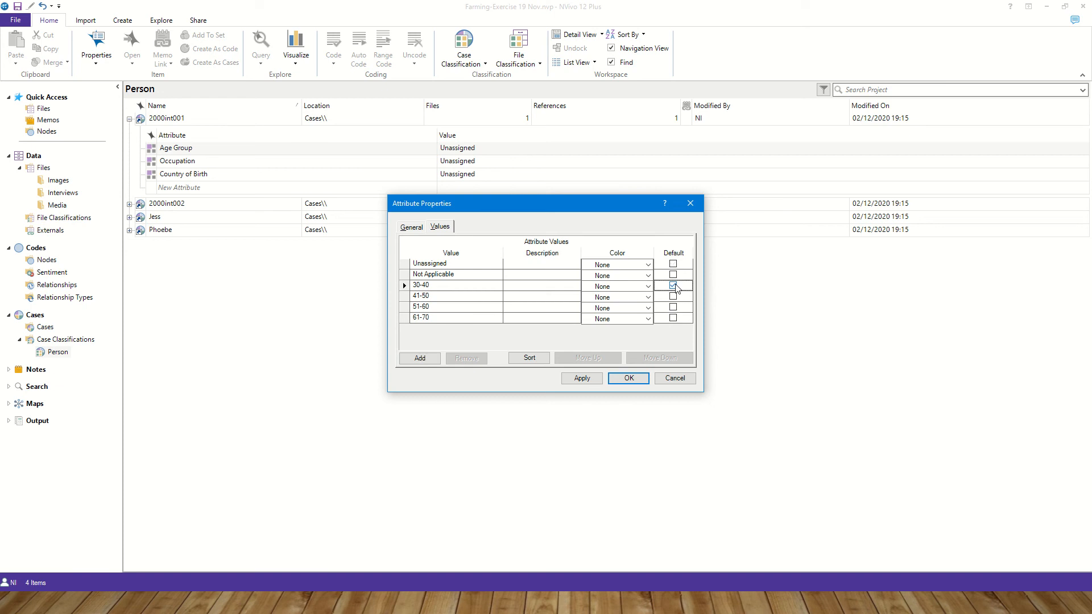
click(628, 379)
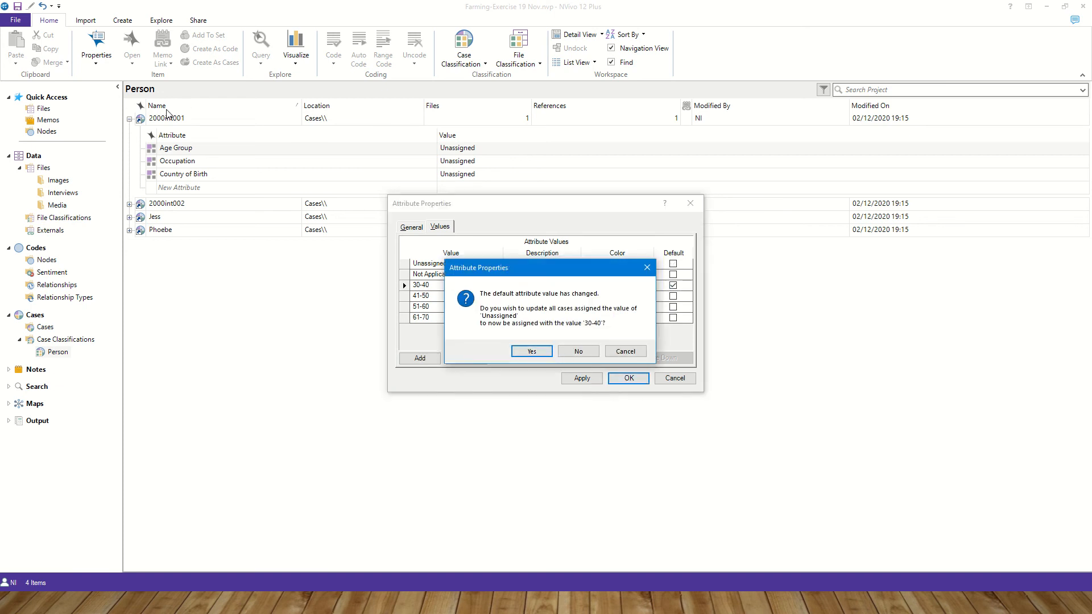
click(537, 353)
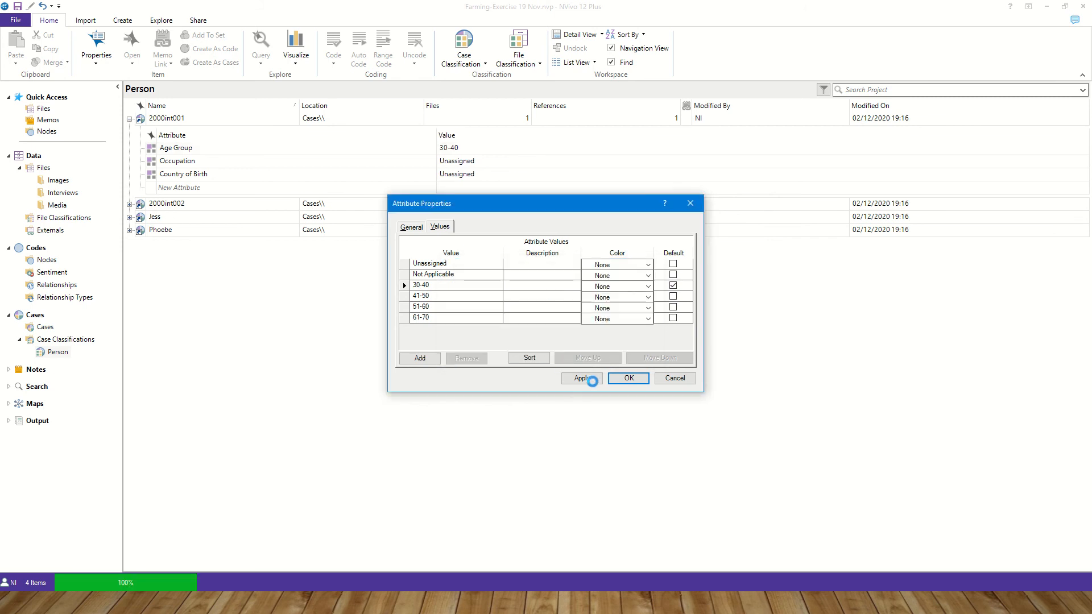
- Add the values Manager, Staff and Unemployed to the Occupation attribute of the Person classification
click(171, 162)
right_click(171, 163)
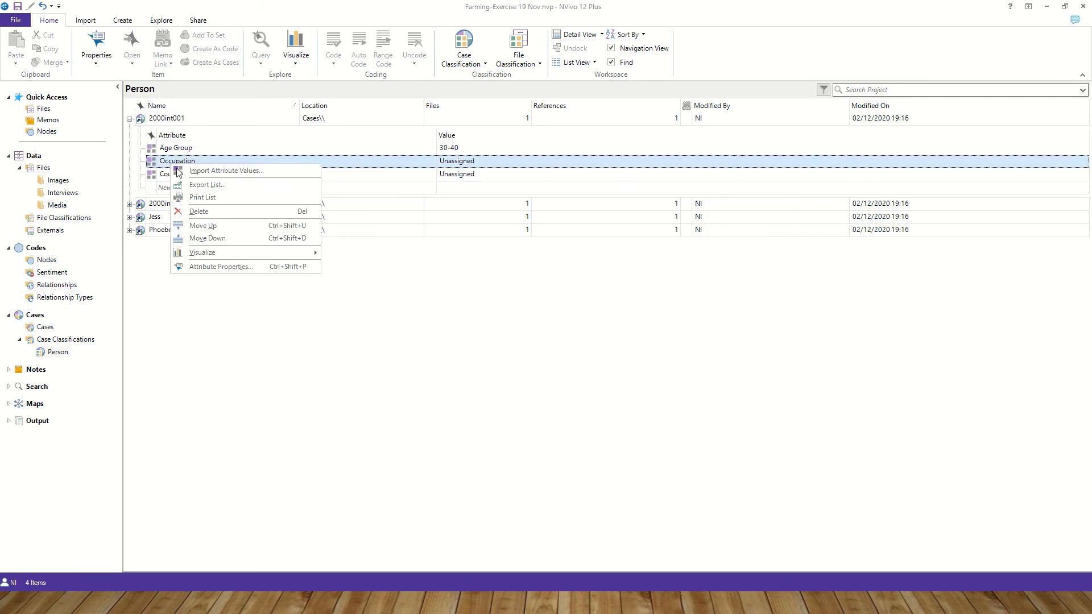
click(216, 267)
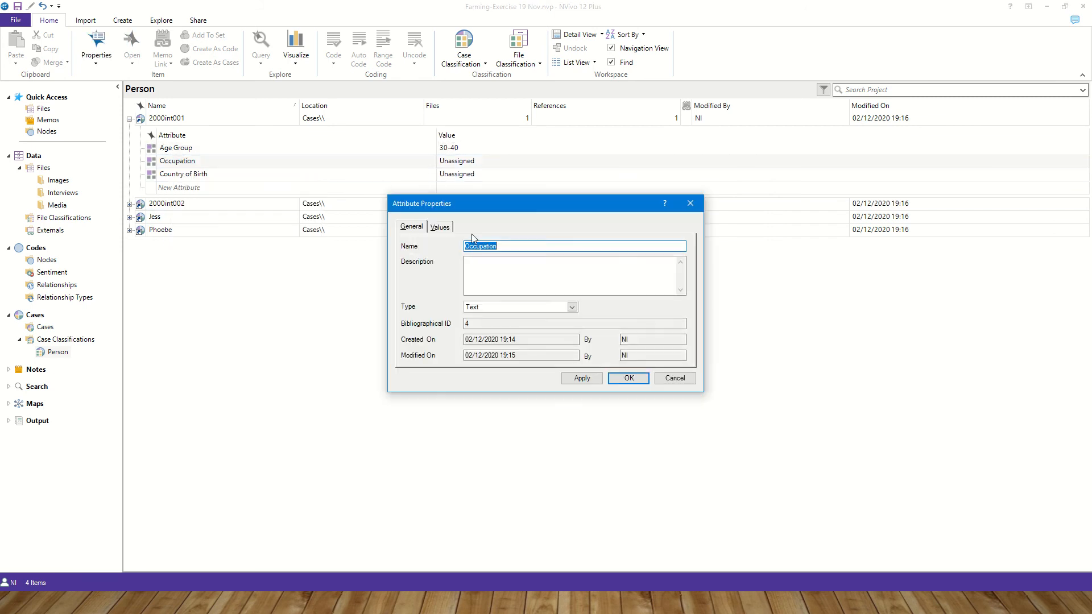
click(447, 227)
click(422, 359)
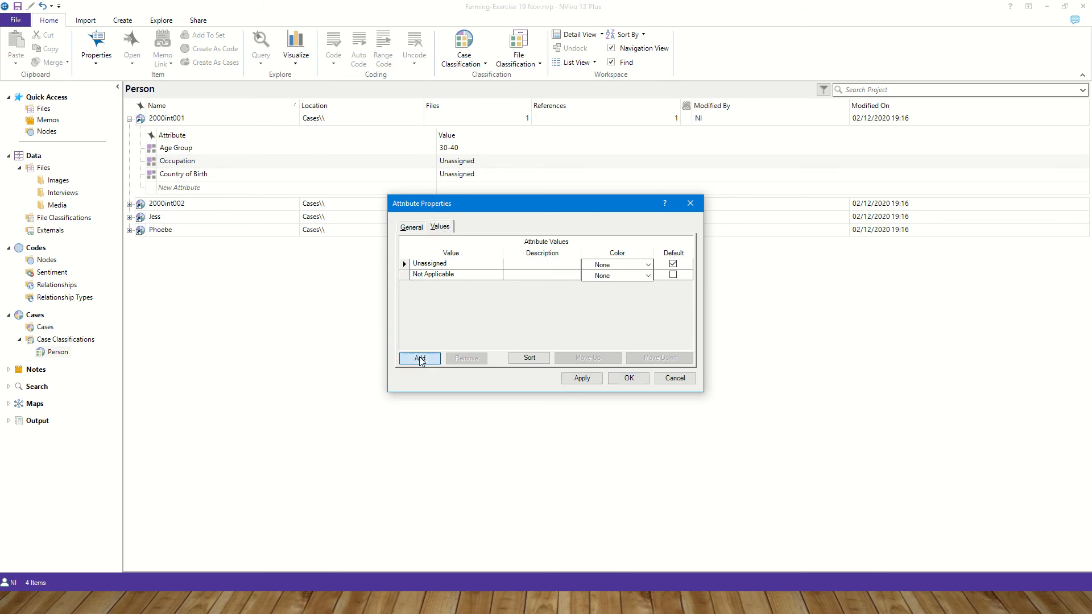
text(Manager)
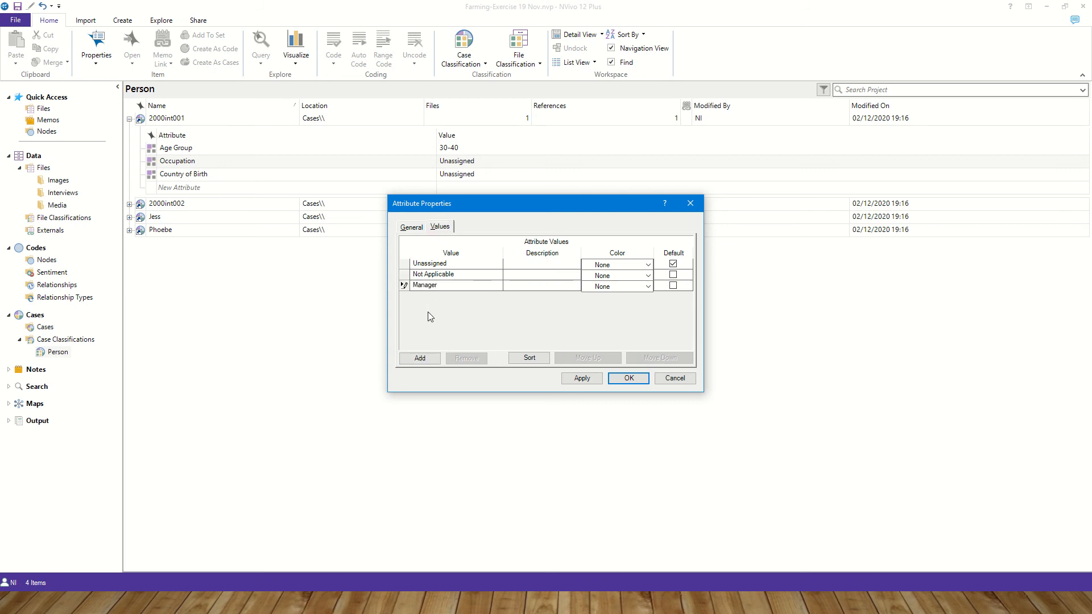
click(419, 358)
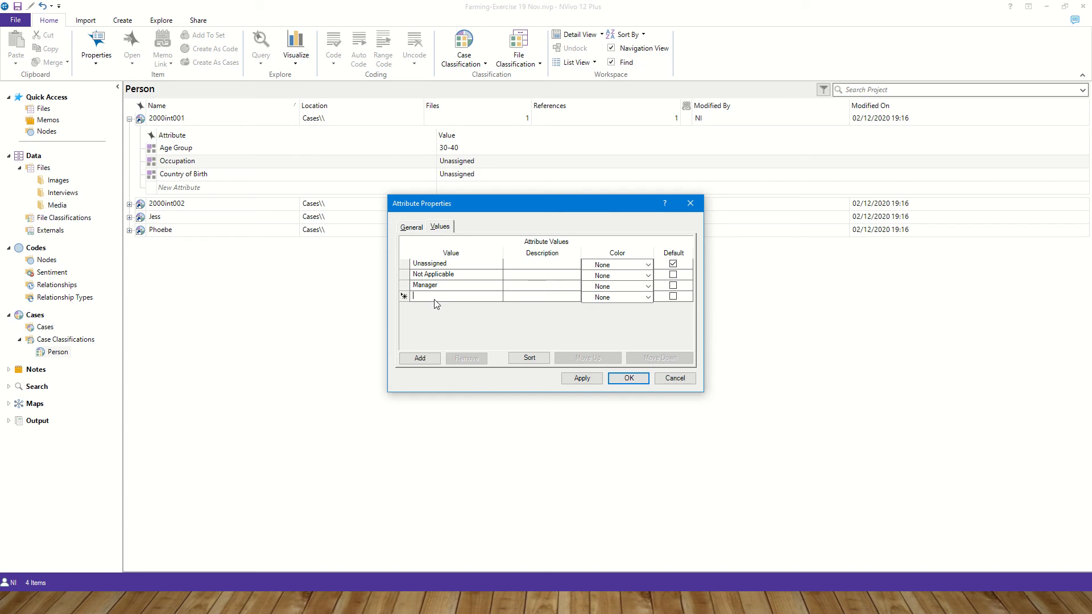
text(Staff)
click(415, 359)
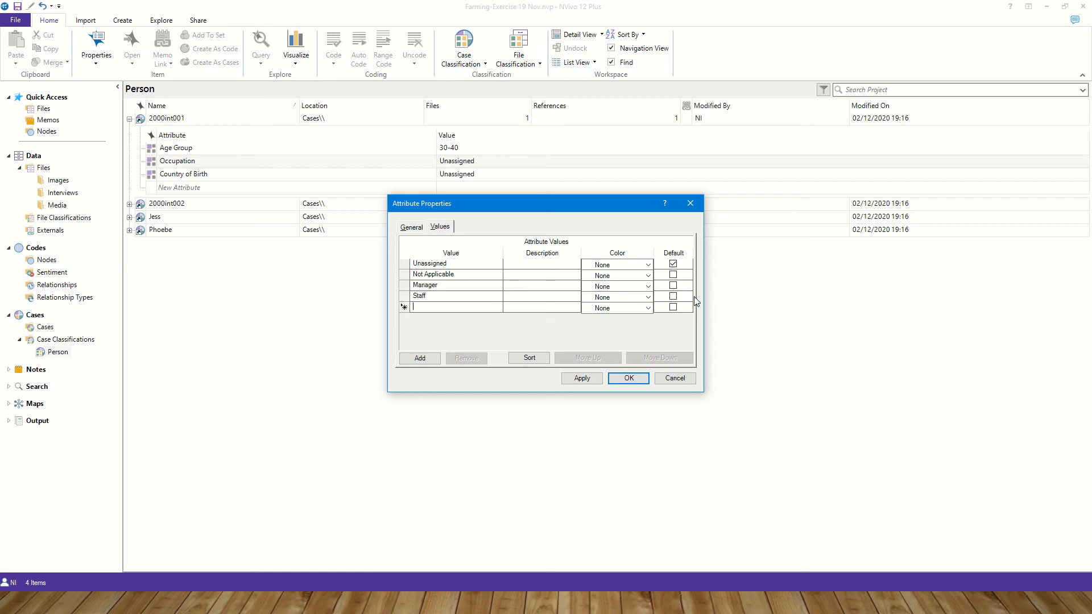
text(Unemployed)
- Make Manager the default Occupation value and update existing cases to it
click(673, 285)
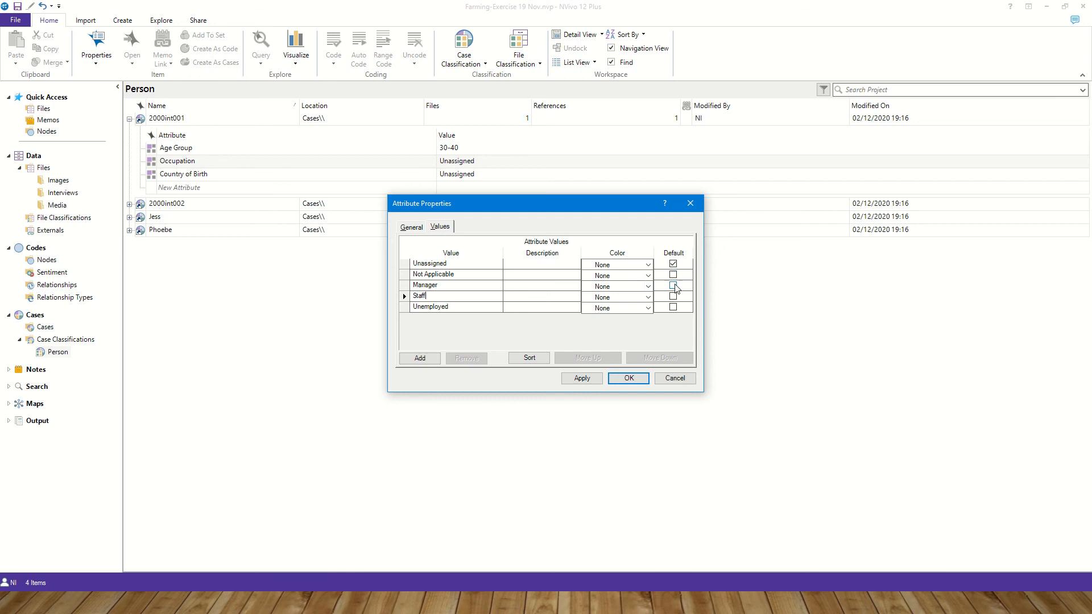
click(629, 377)
click(531, 352)
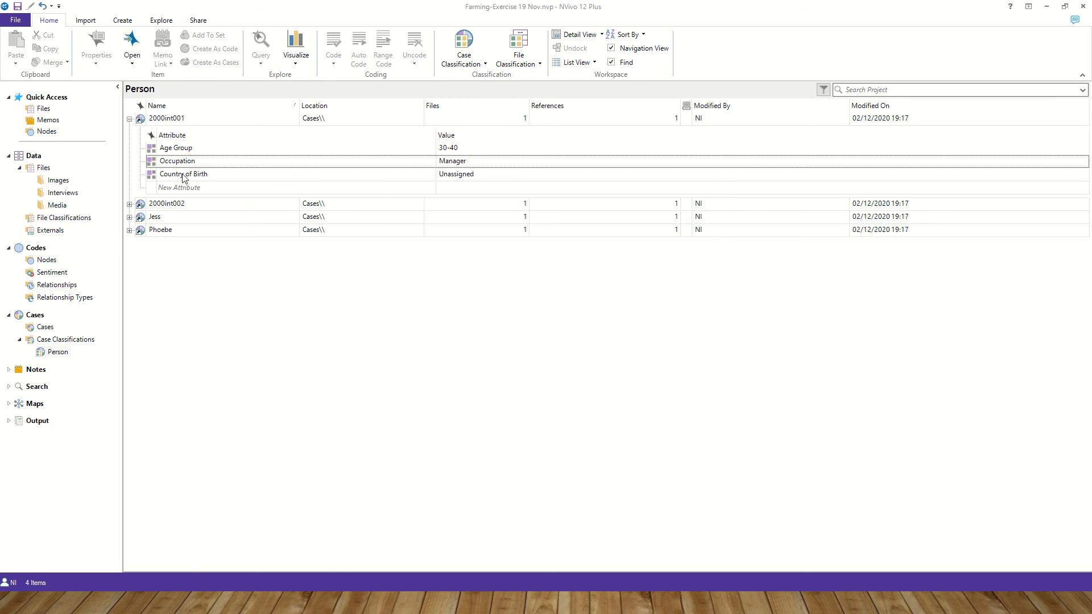
- Add the values UK, USA, China and Ghana to the Country of Birth attribute
click(181, 175)
right_click(180, 175)
click(244, 272)
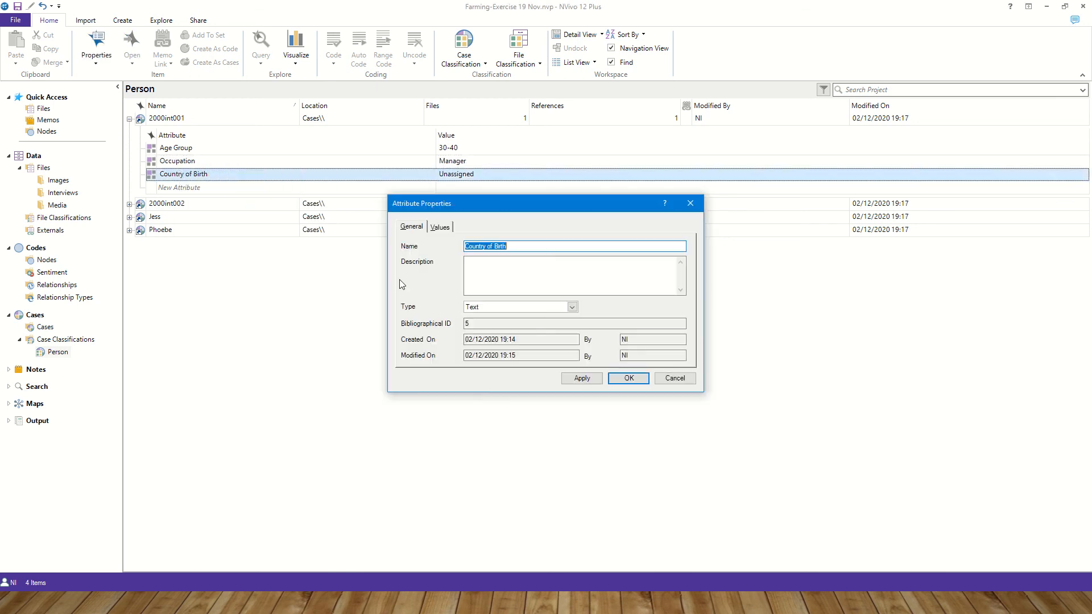
click(440, 227)
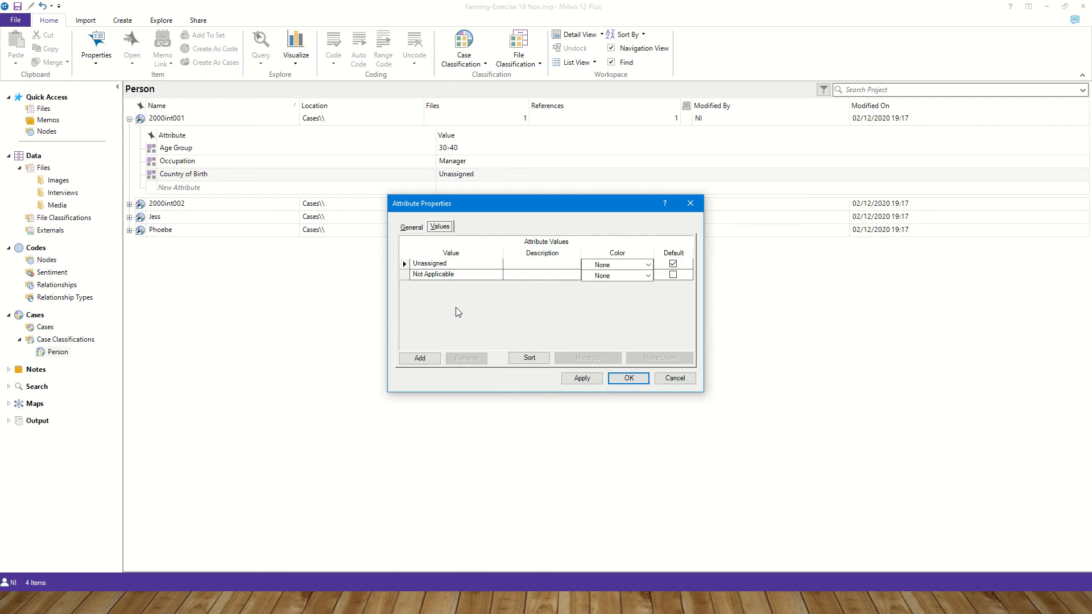
click(420, 358)
text(UK)
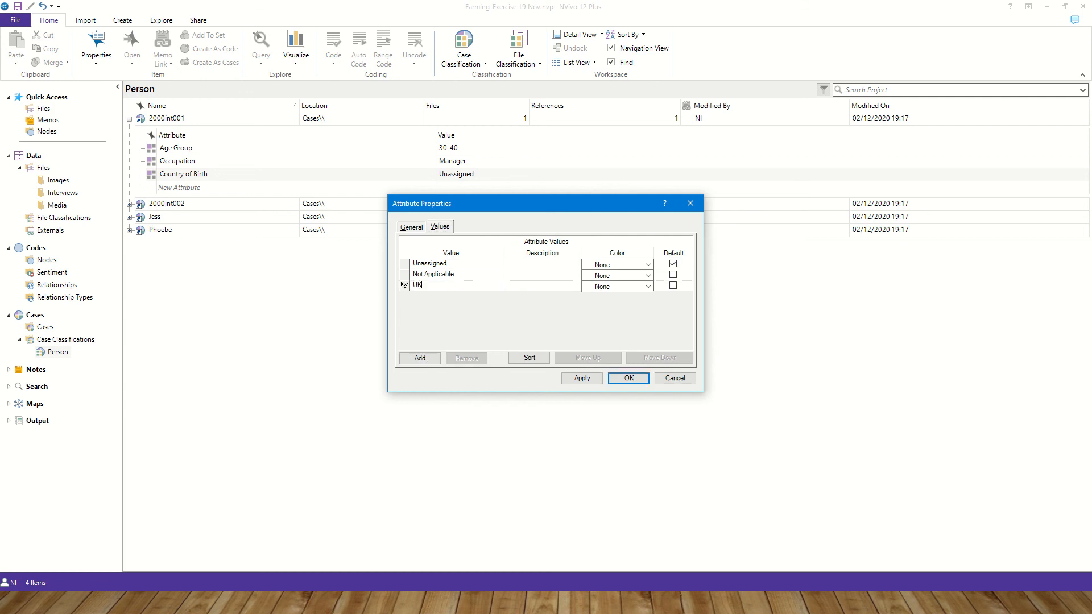
click(418, 358)
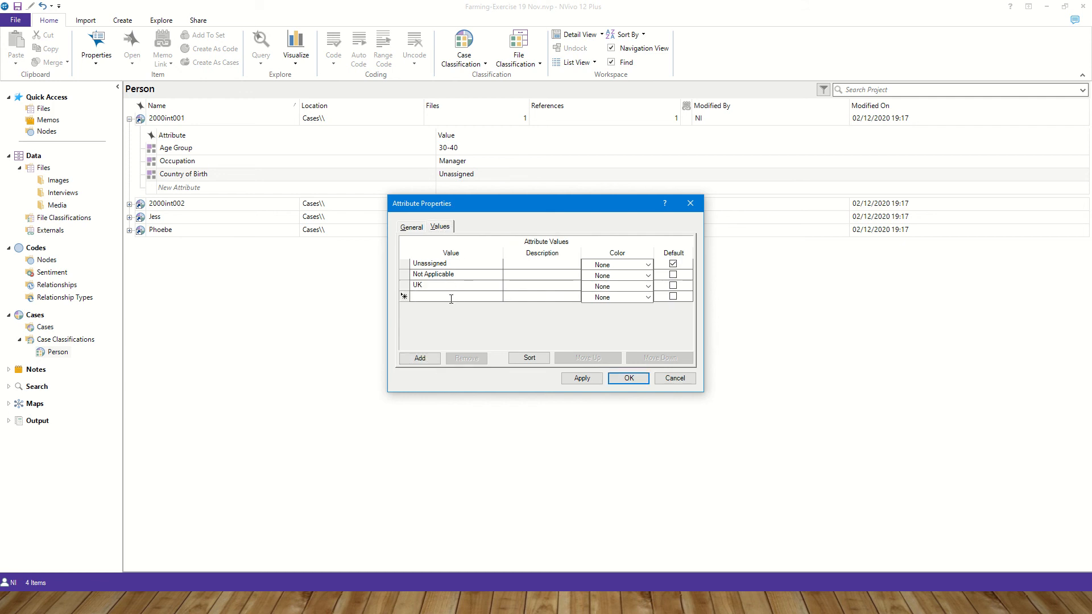
click(436, 356)
text(Chin)
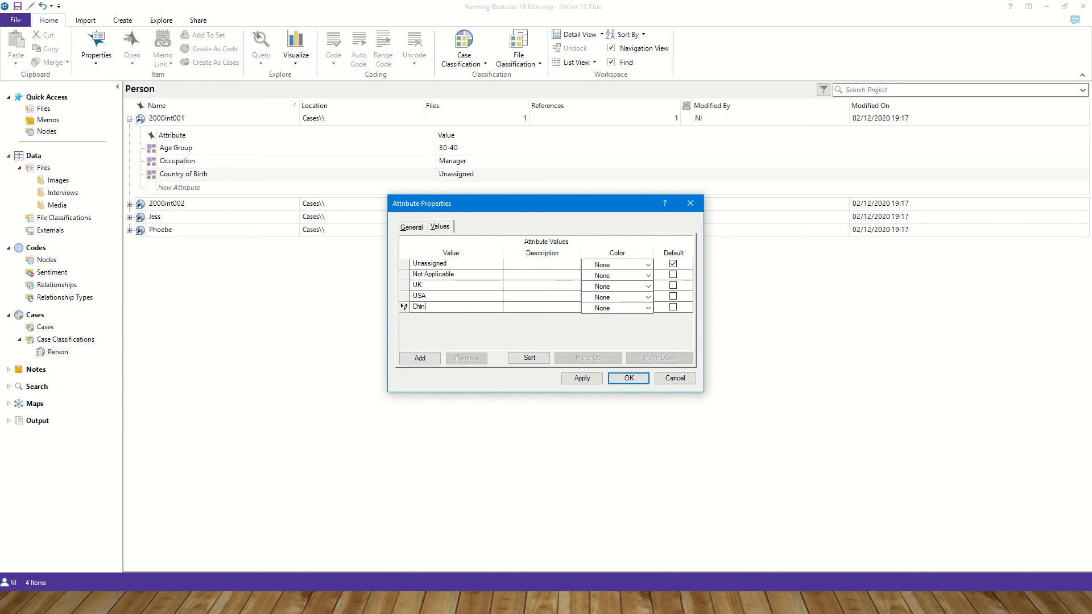
text(a)
click(422, 358)
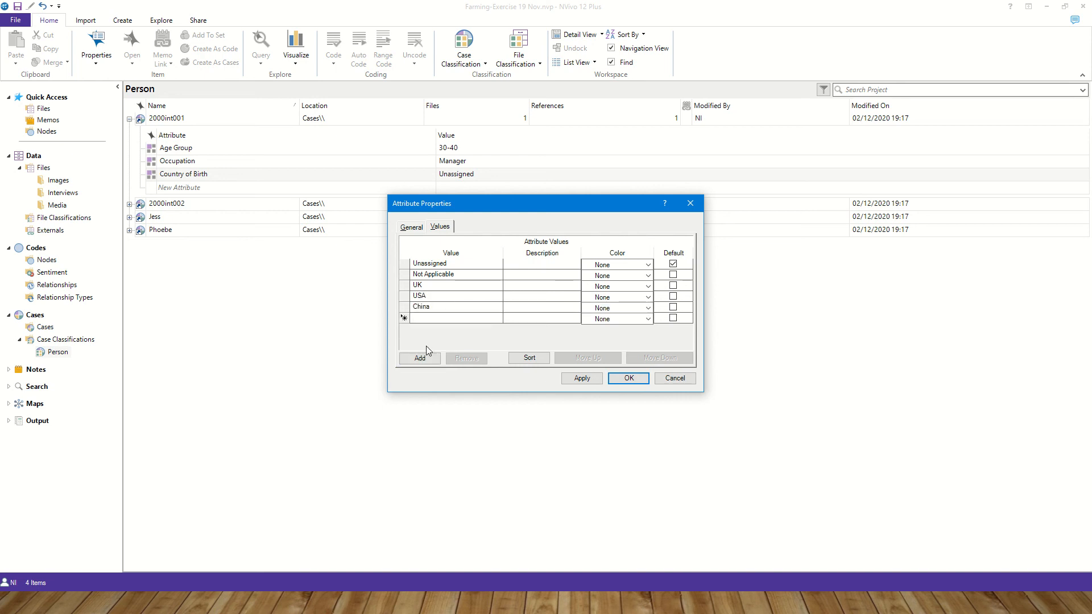
text(Ghana)
click(582, 379)
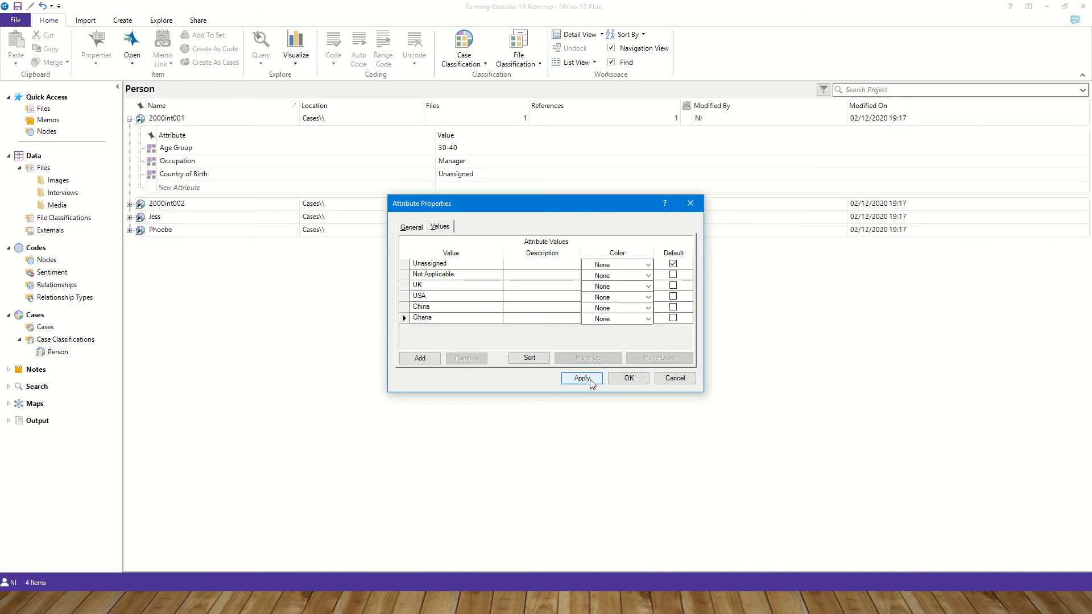
click(621, 382)
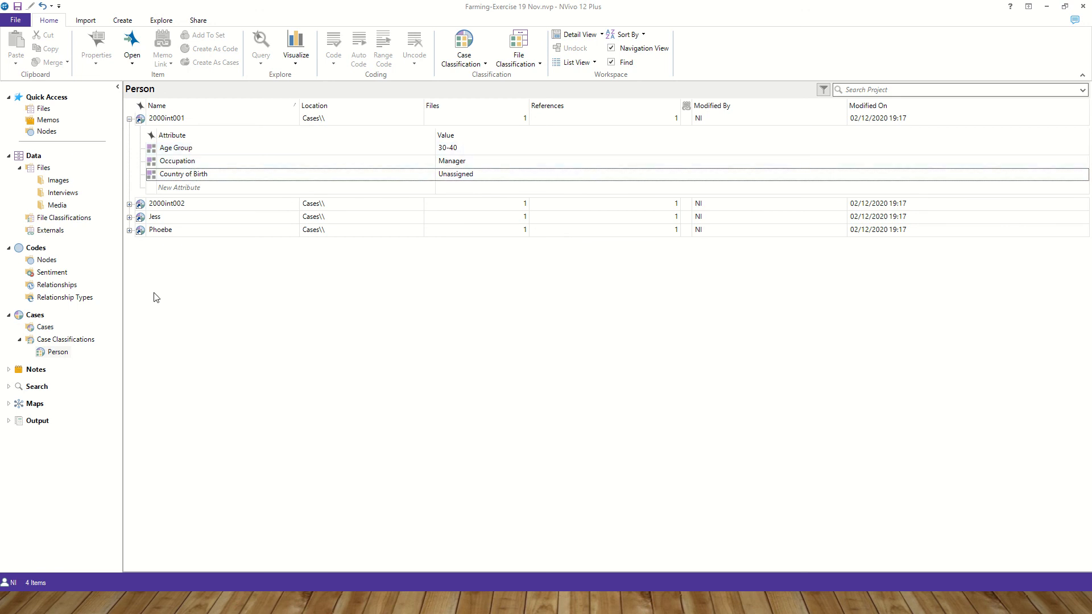
- In the Cases list, set case 2000int001's Occupation to Staff and Country of Birth to UK
click(129, 119)
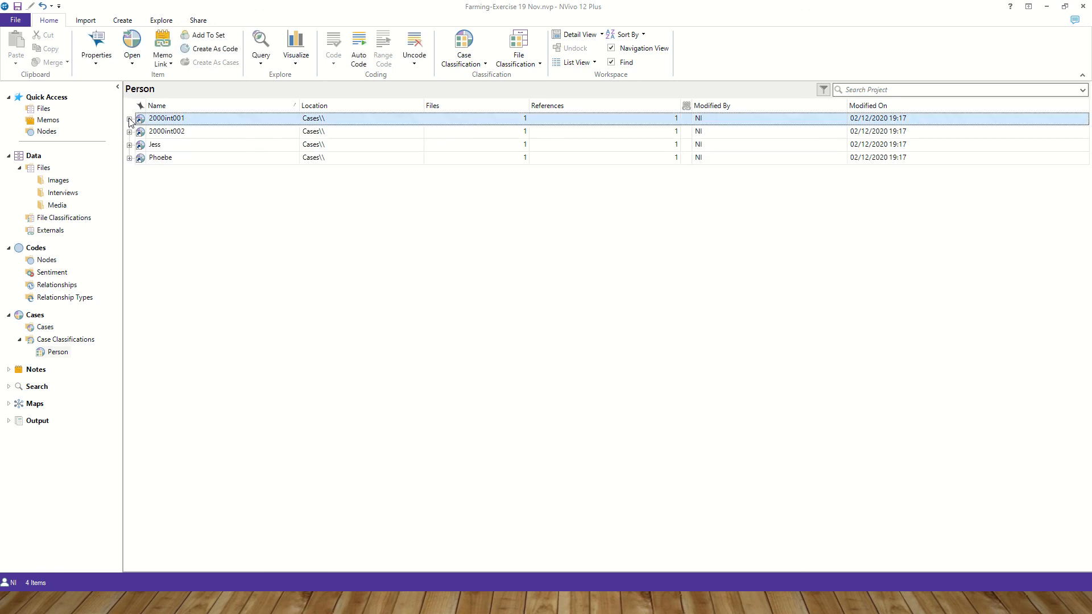
click(37, 326)
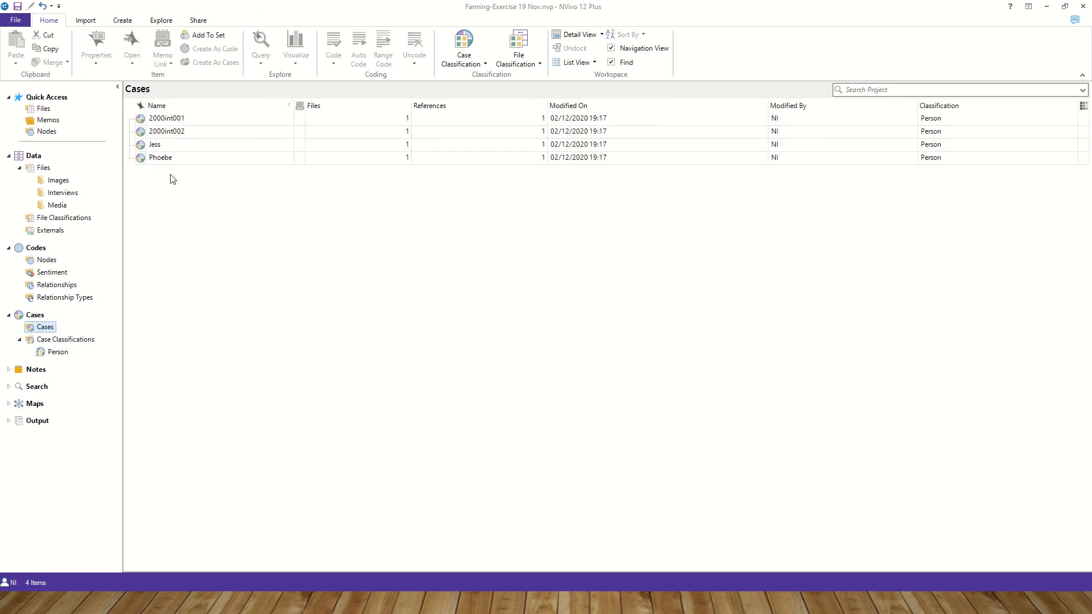
right_click(180, 120)
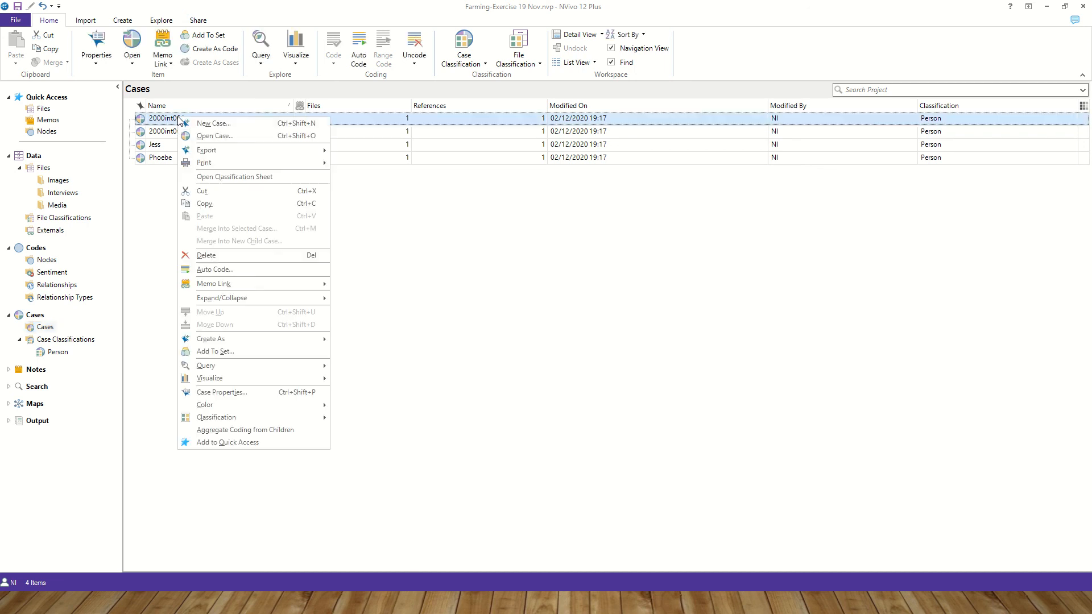
click(227, 391)
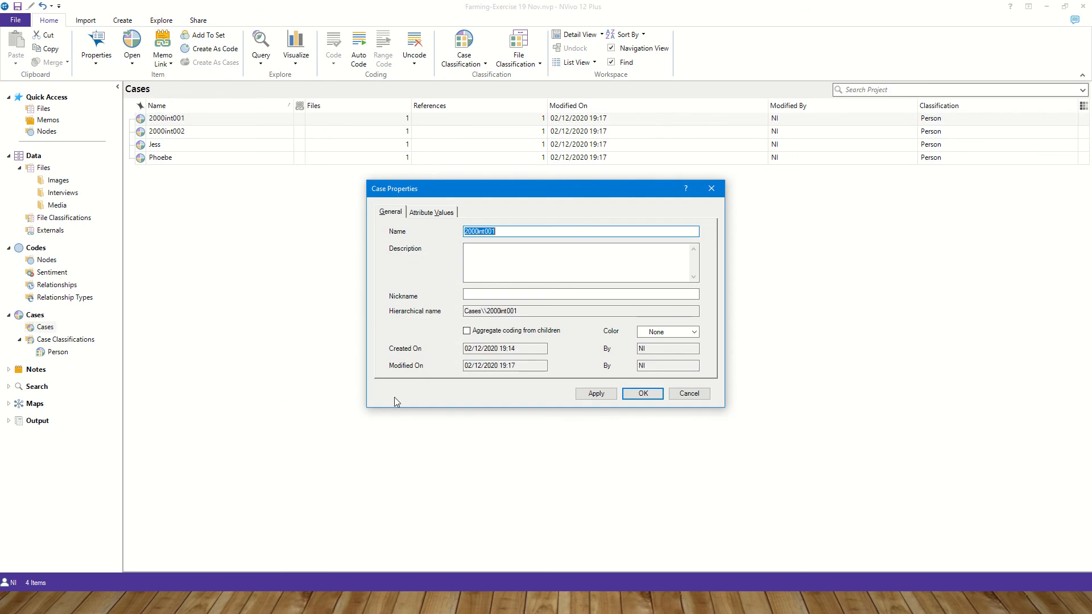
click(444, 214)
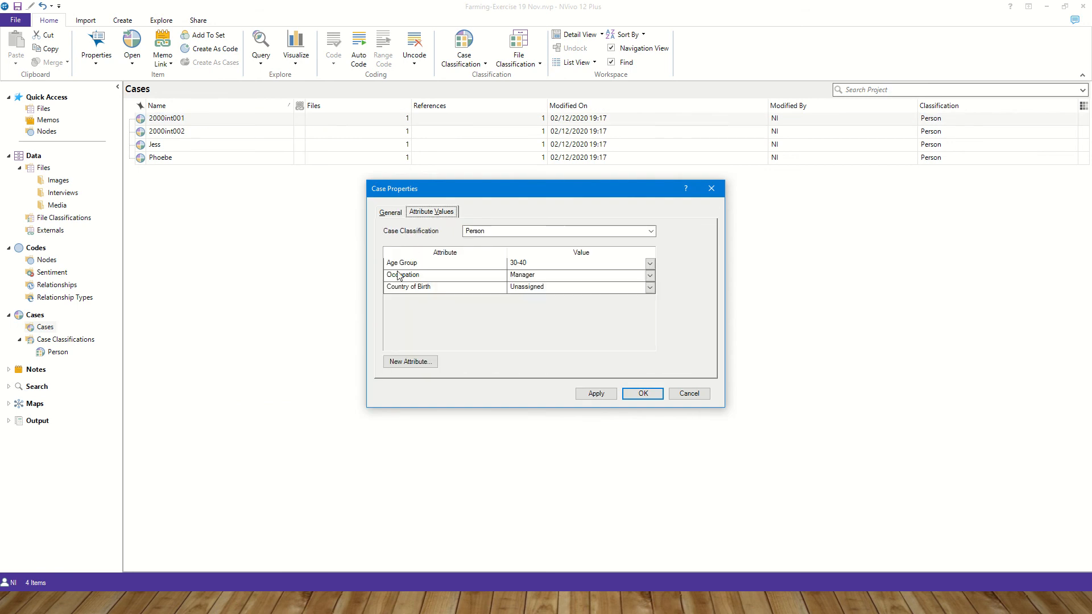
click(651, 276)
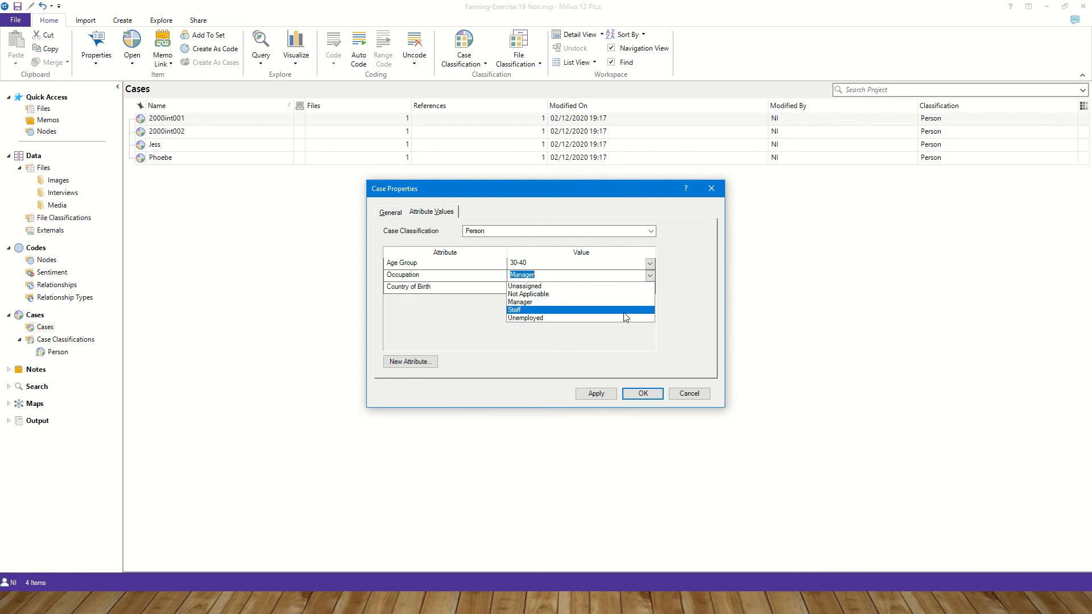
click(624, 311)
click(650, 287)
click(619, 316)
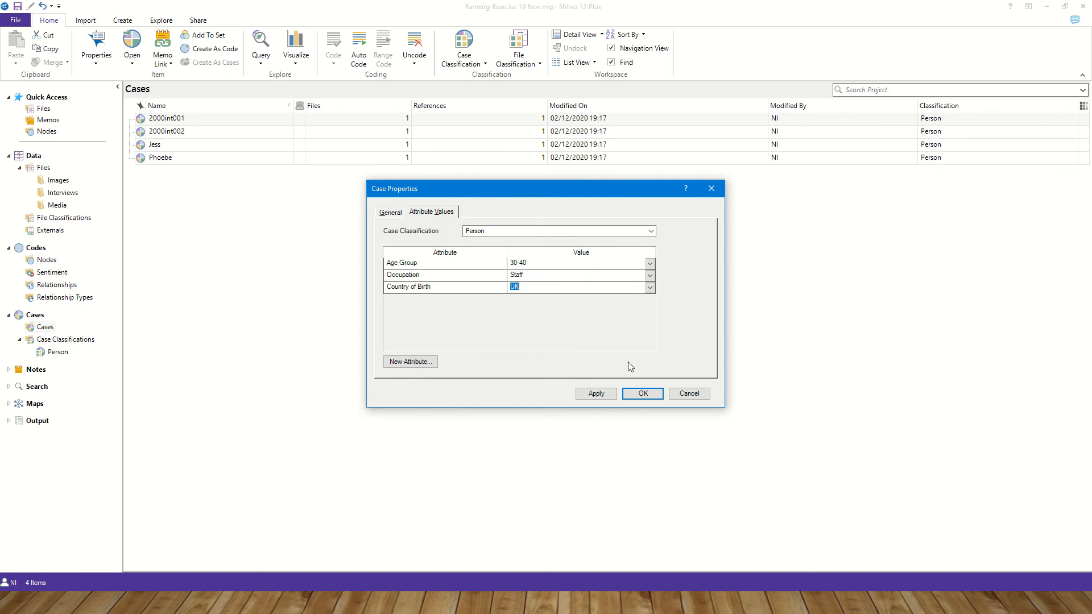
click(642, 393)
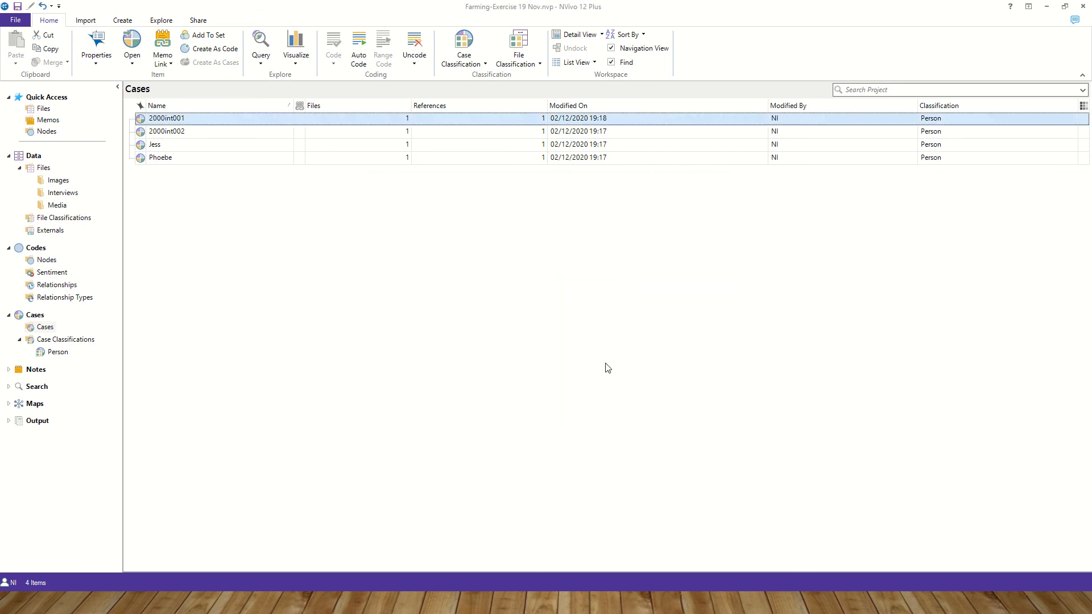
- Set case 2000int002's Age Group to 41-50, Occupation to Manager and Country of Birth to USA
right_click(186, 133)
click(302, 409)
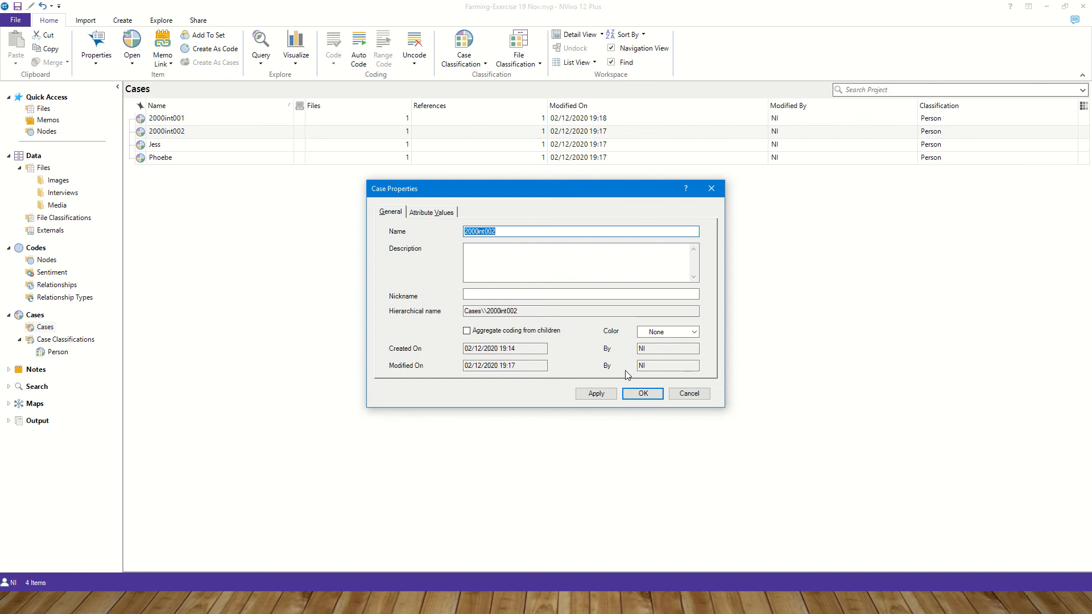
click(428, 214)
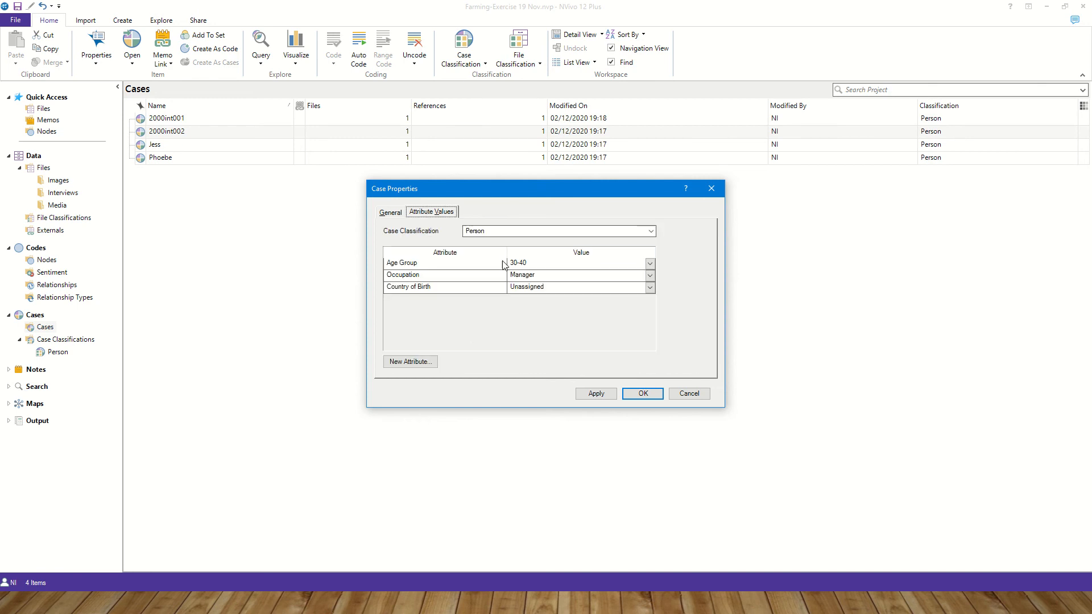
click(563, 267)
click(649, 263)
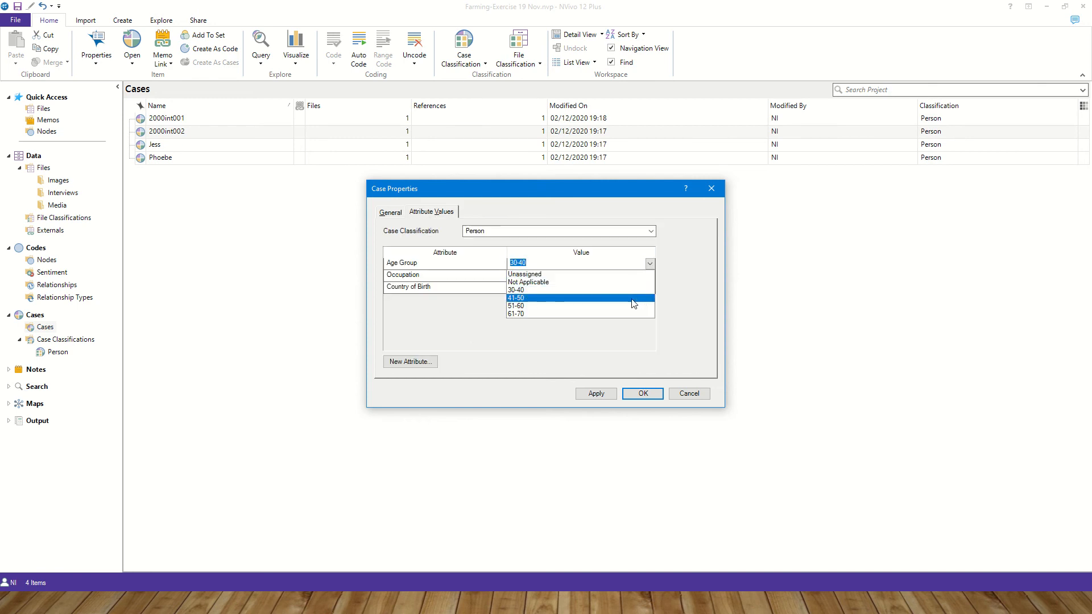
click(635, 298)
click(649, 275)
click(638, 302)
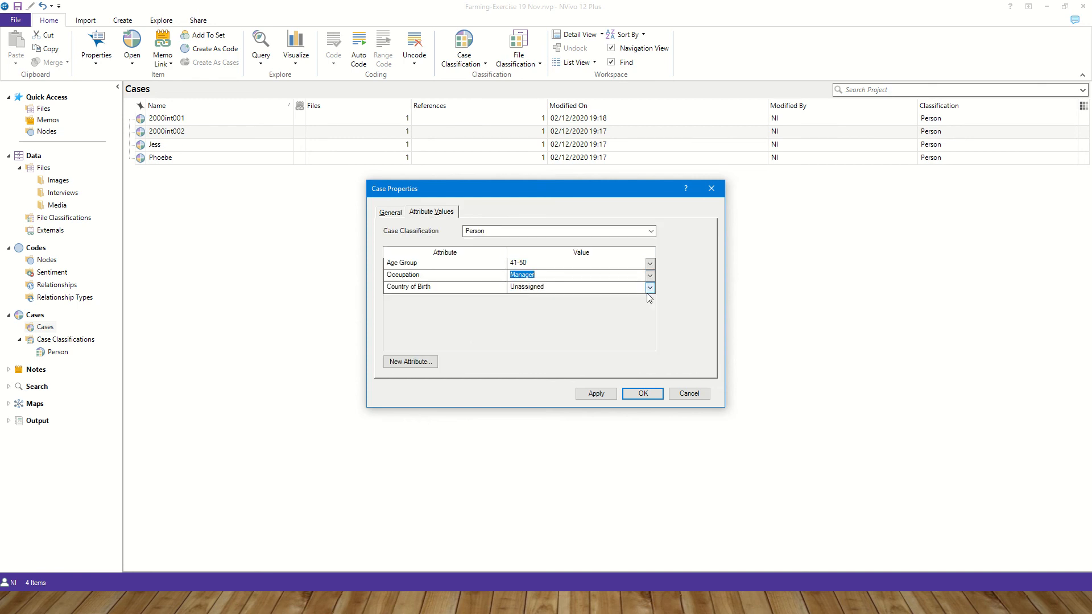
click(649, 287)
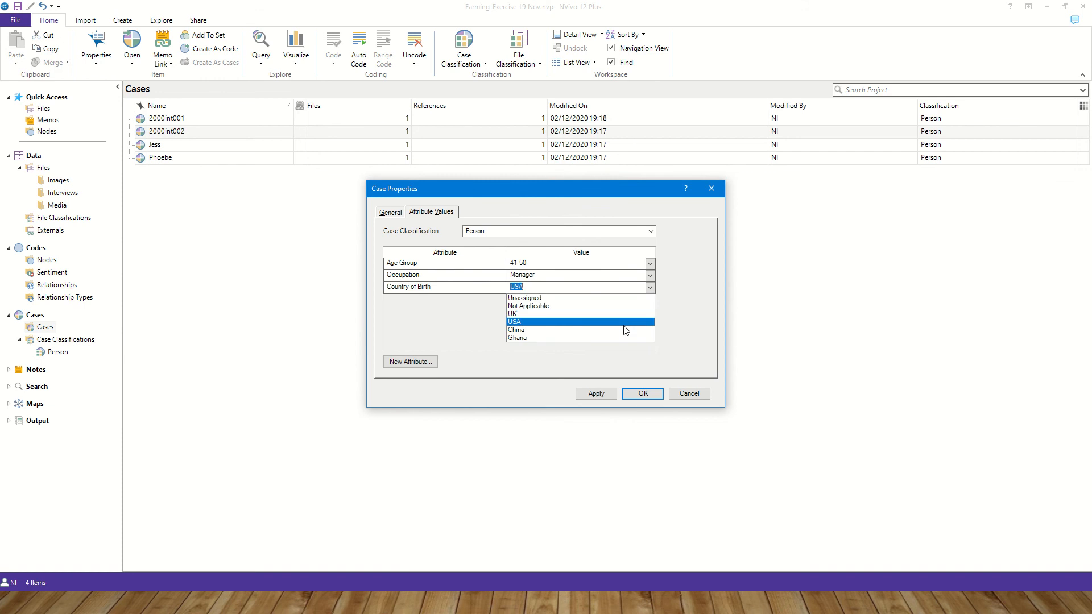
click(627, 314)
click(640, 394)
- Set case Jess's Age Group to 51-60, Occupation to Staff and Country of Birth to UK
right_click(183, 141)
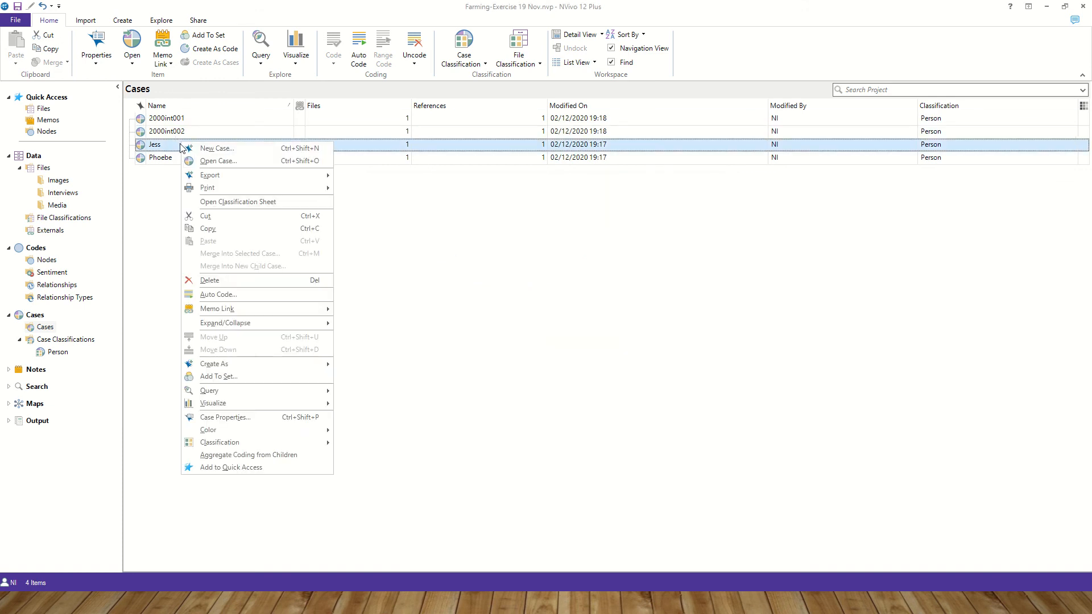
click(272, 419)
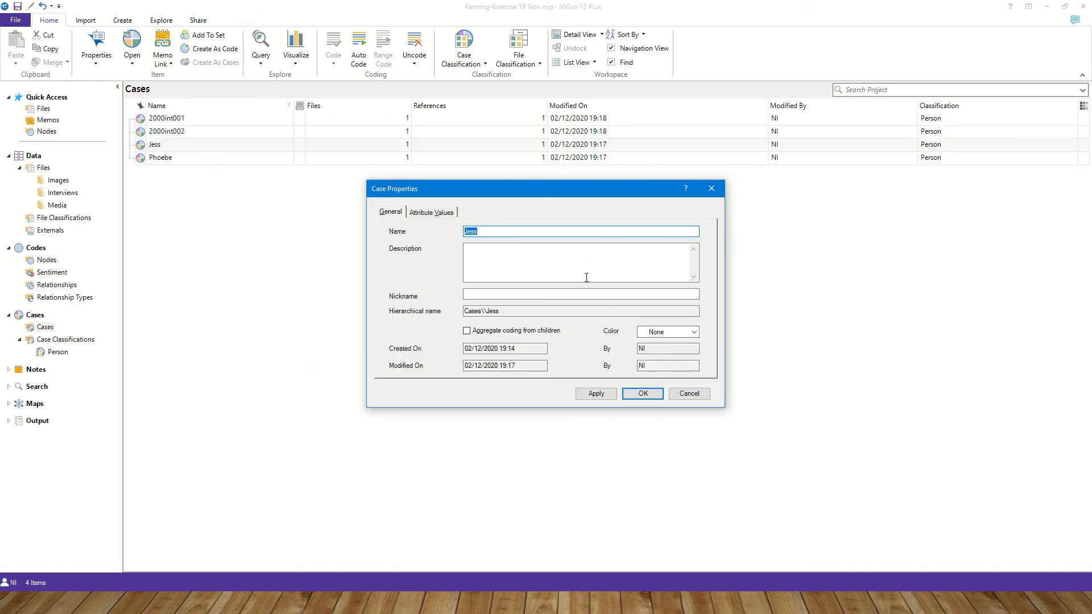
click(431, 212)
click(530, 268)
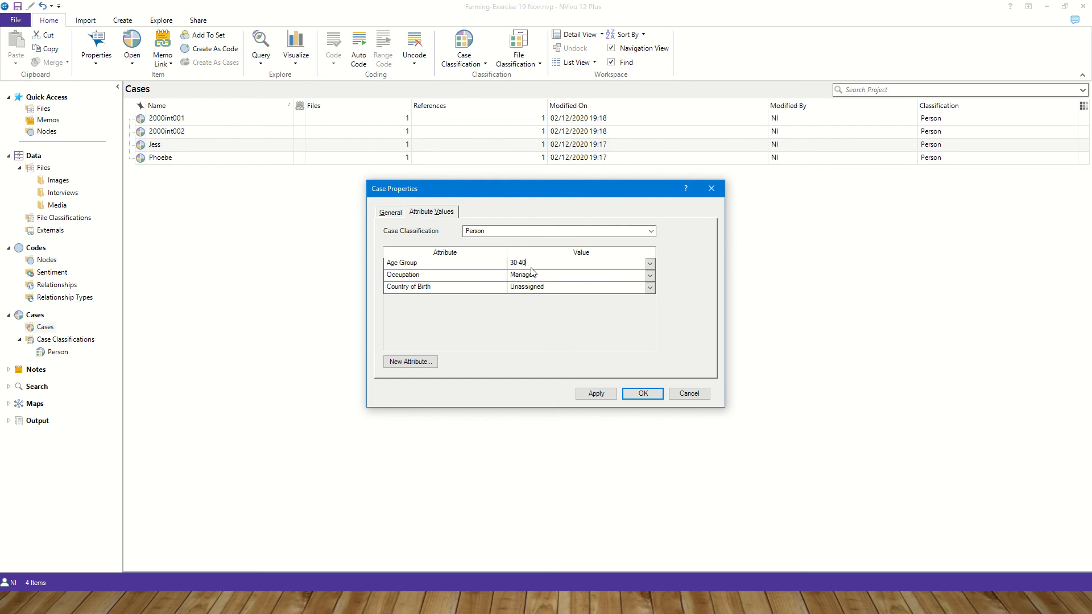
click(650, 264)
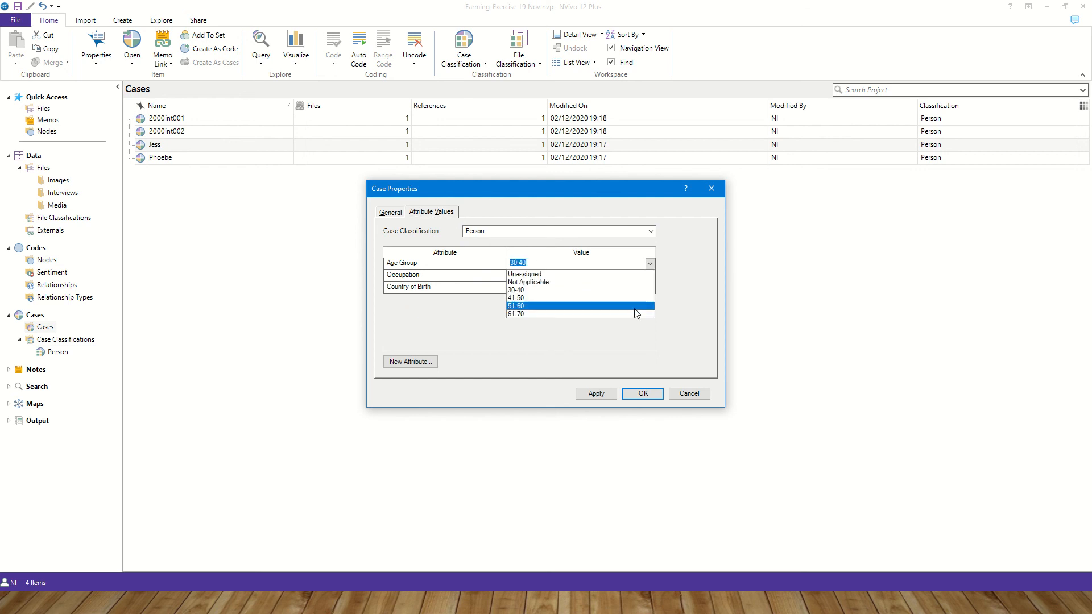
click(642, 306)
click(650, 276)
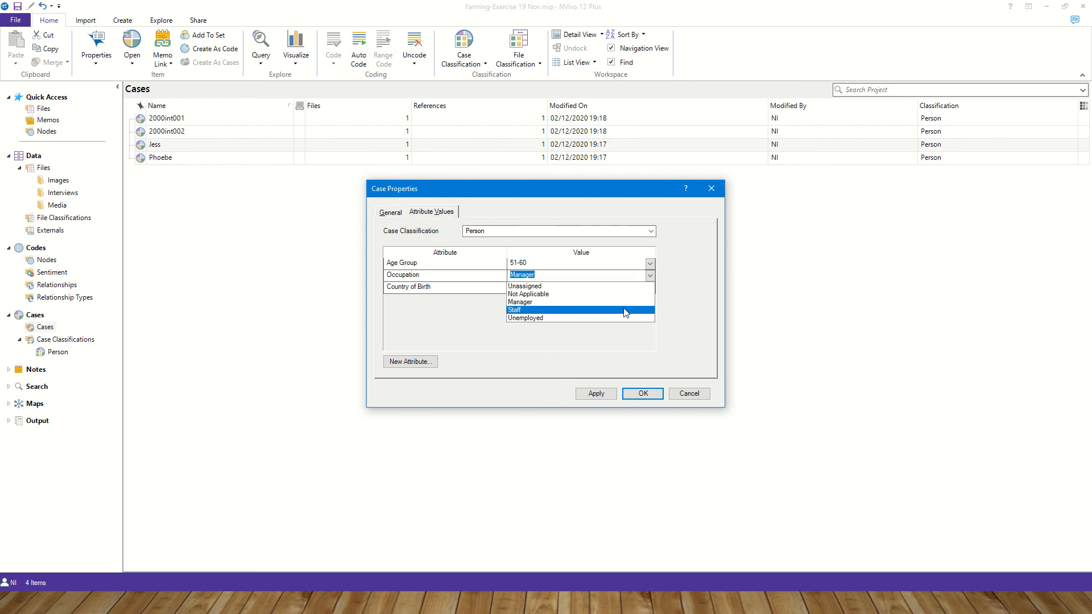
click(642, 309)
click(650, 287)
click(638, 315)
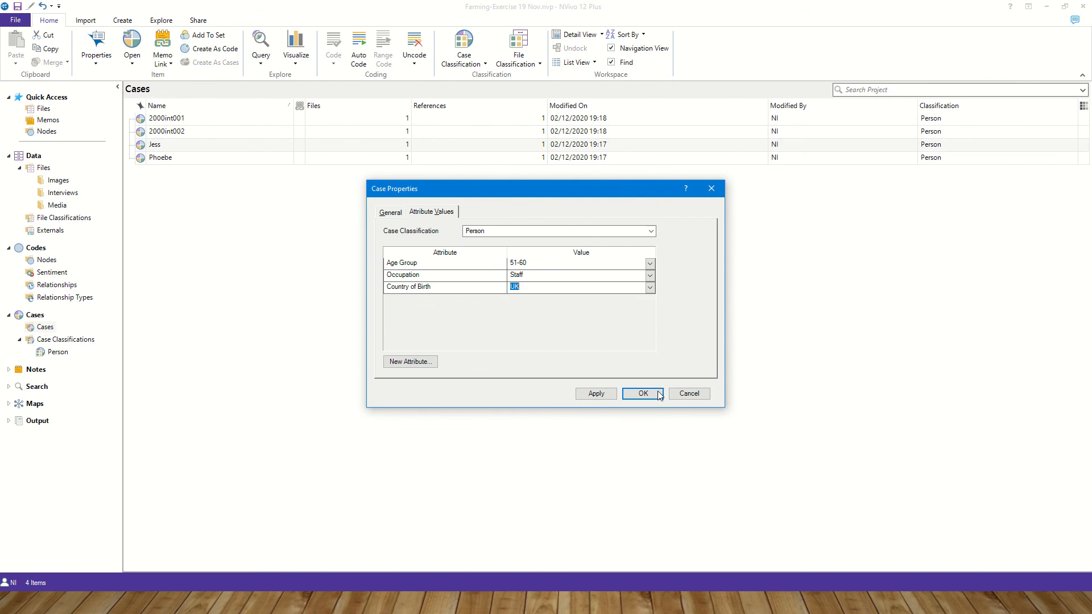
click(657, 394)
- Set case Phoebe's Occupation to Unemployed and Country of Birth to China
click(163, 156)
right_click(163, 156)
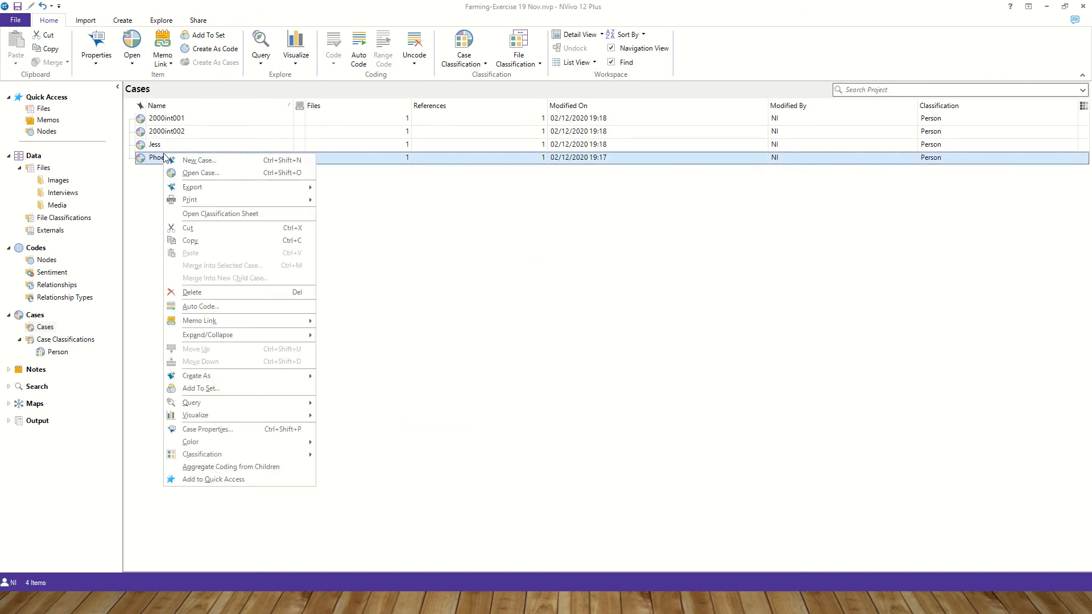
click(207, 429)
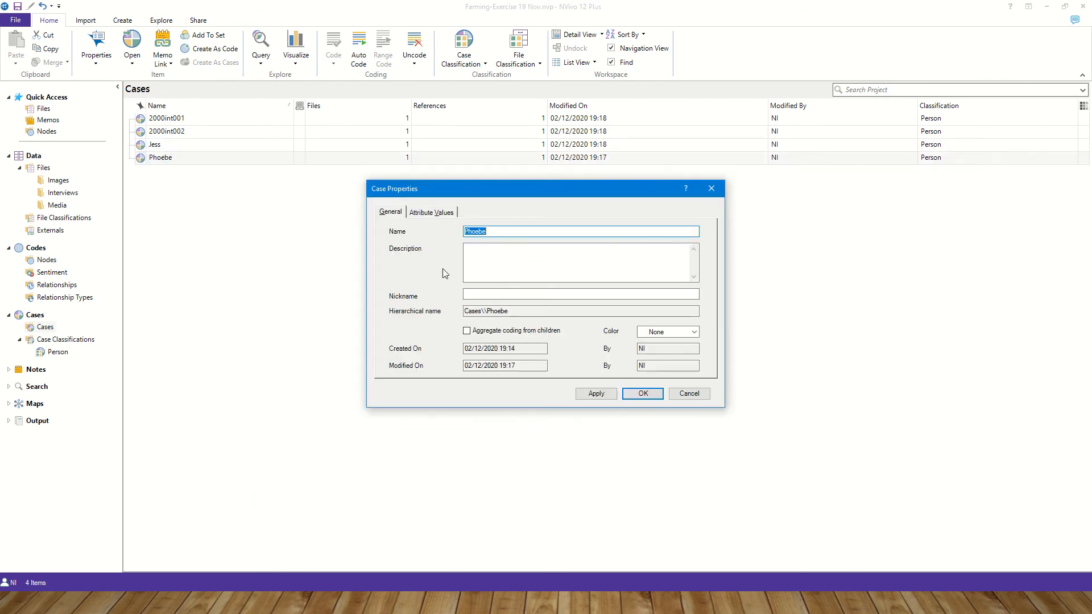
click(431, 212)
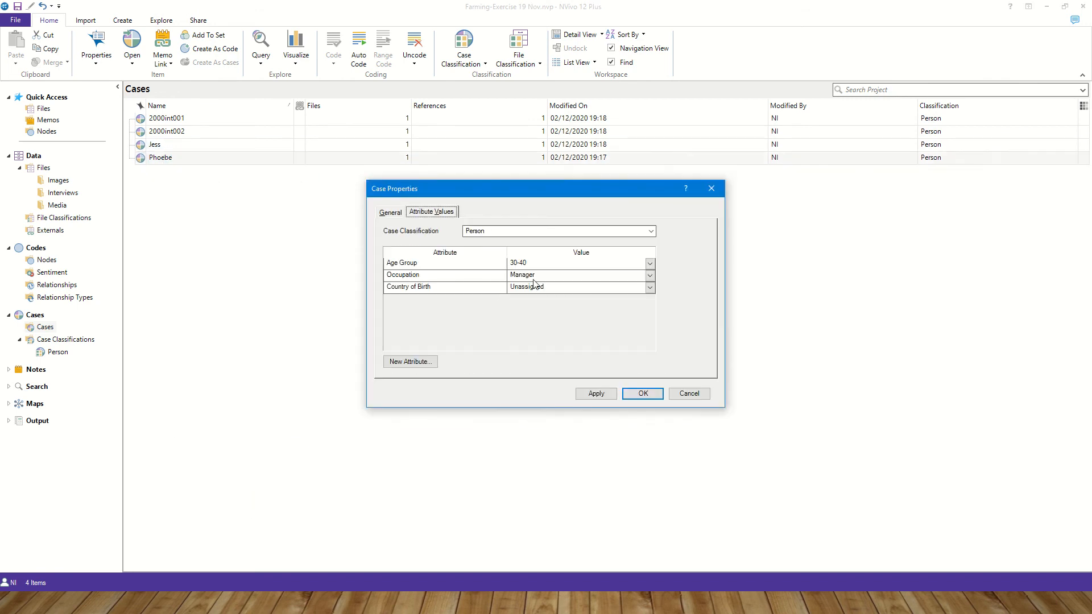
click(650, 275)
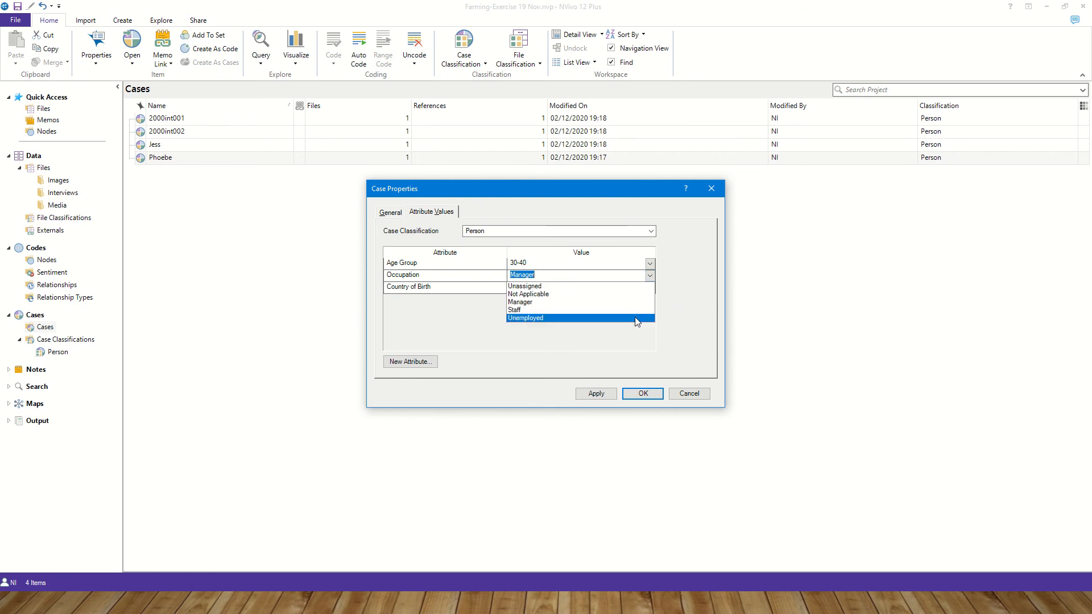
click(637, 317)
click(650, 288)
click(634, 330)
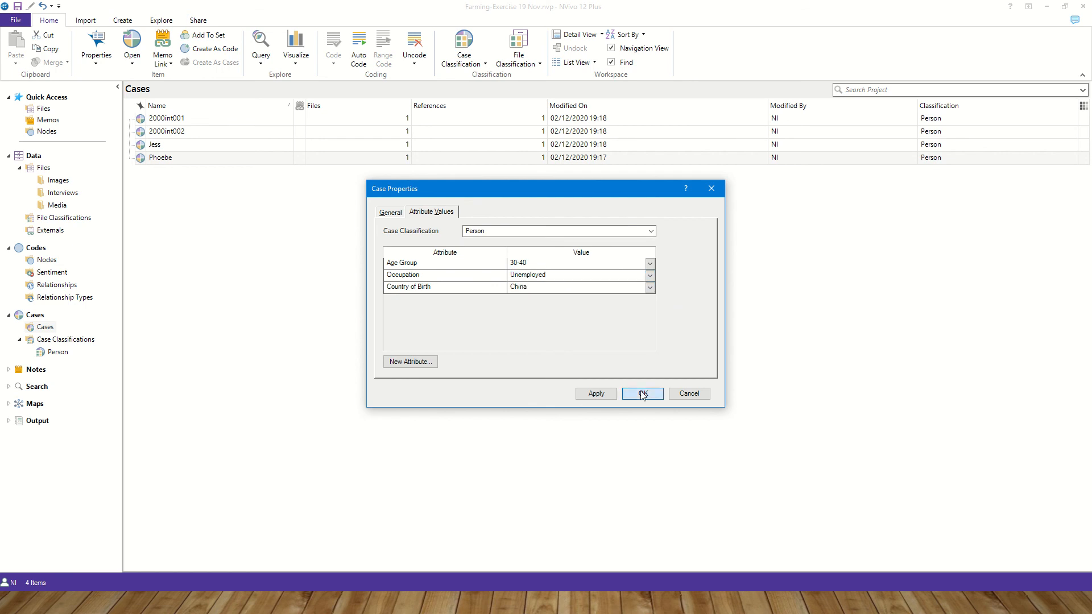
click(643, 394)
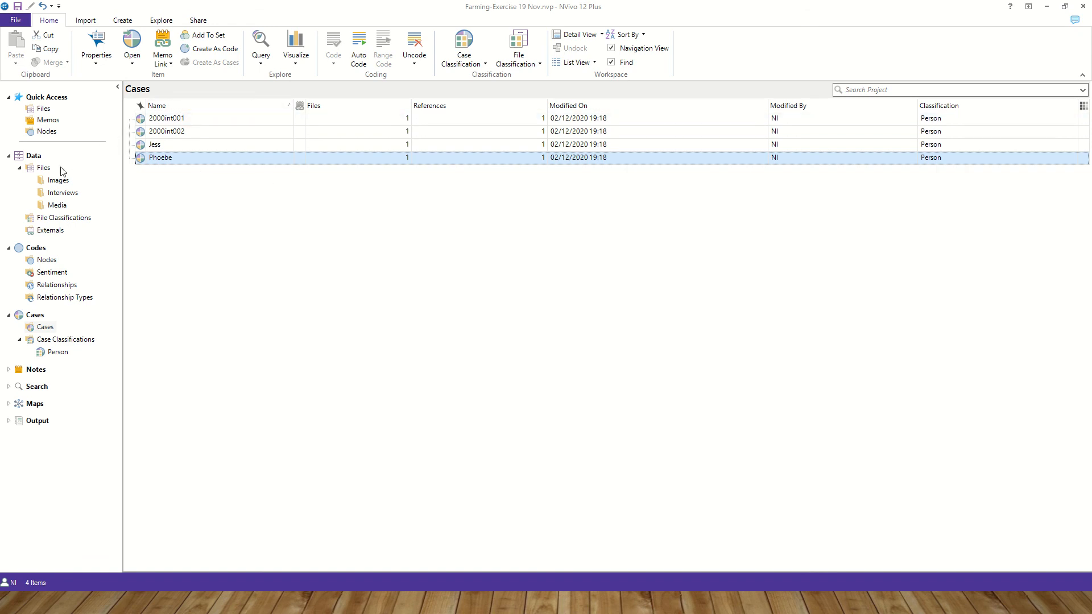
- Open the Interviews folder and save the project when the save reminder appears
click(61, 193)
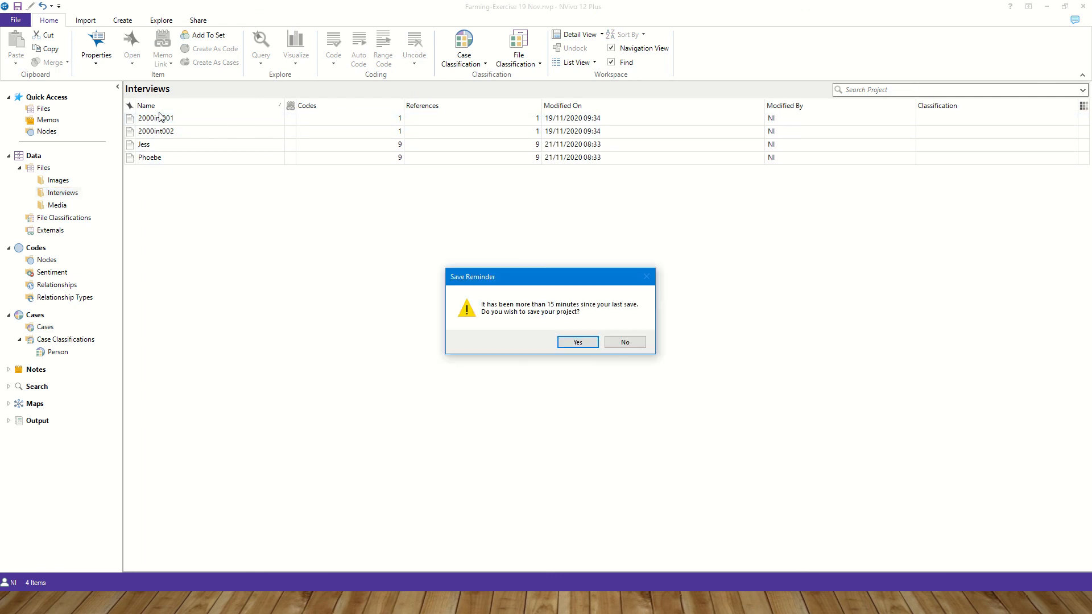
click(576, 342)
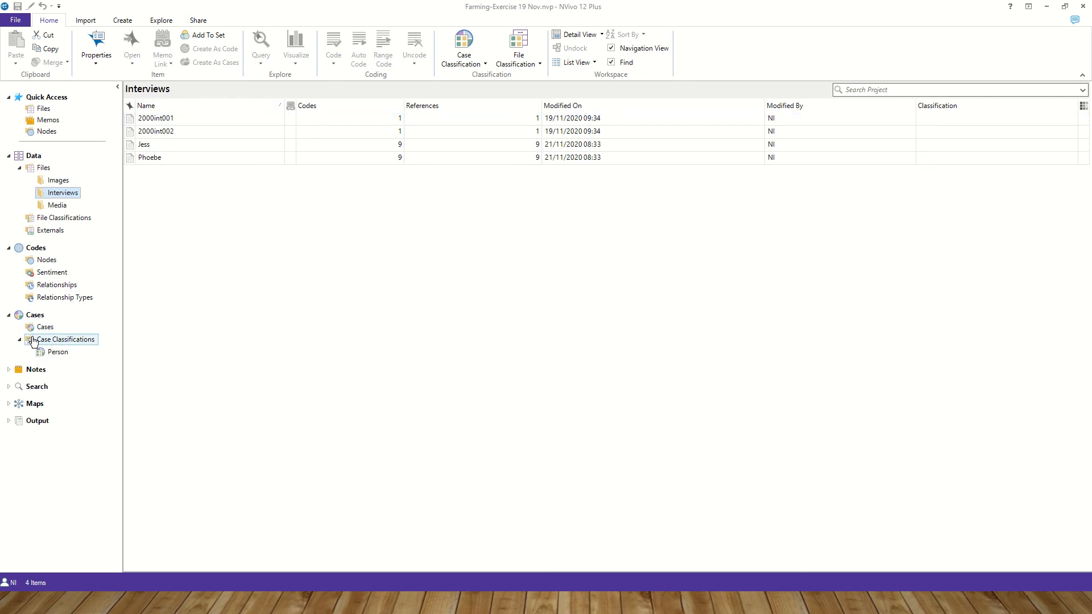
- Open the Person classification and expand case 2000int001 to review its attribute values
click(63, 354)
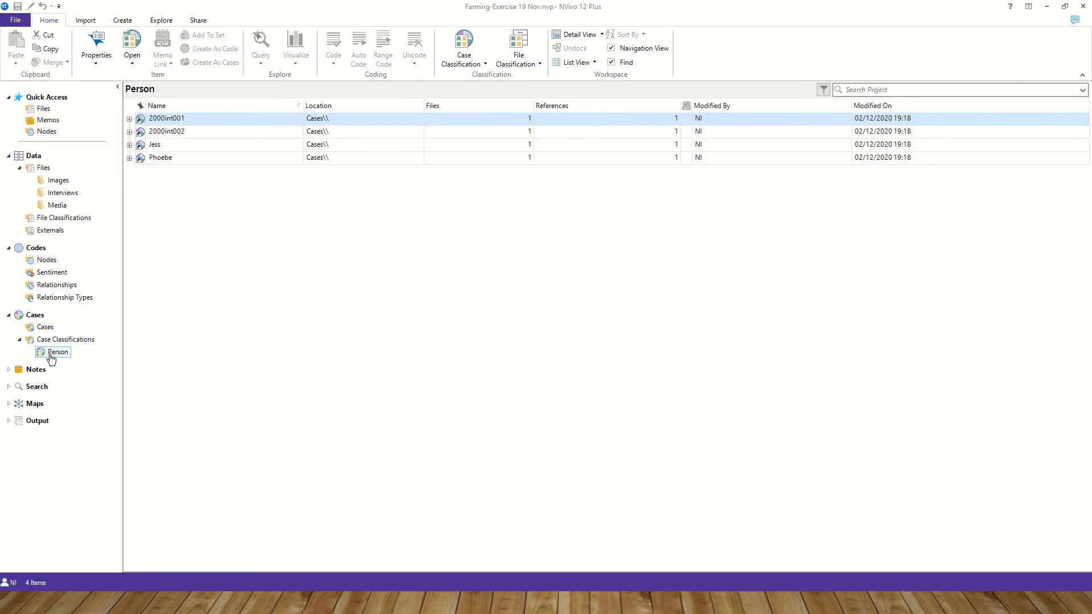
click(130, 119)
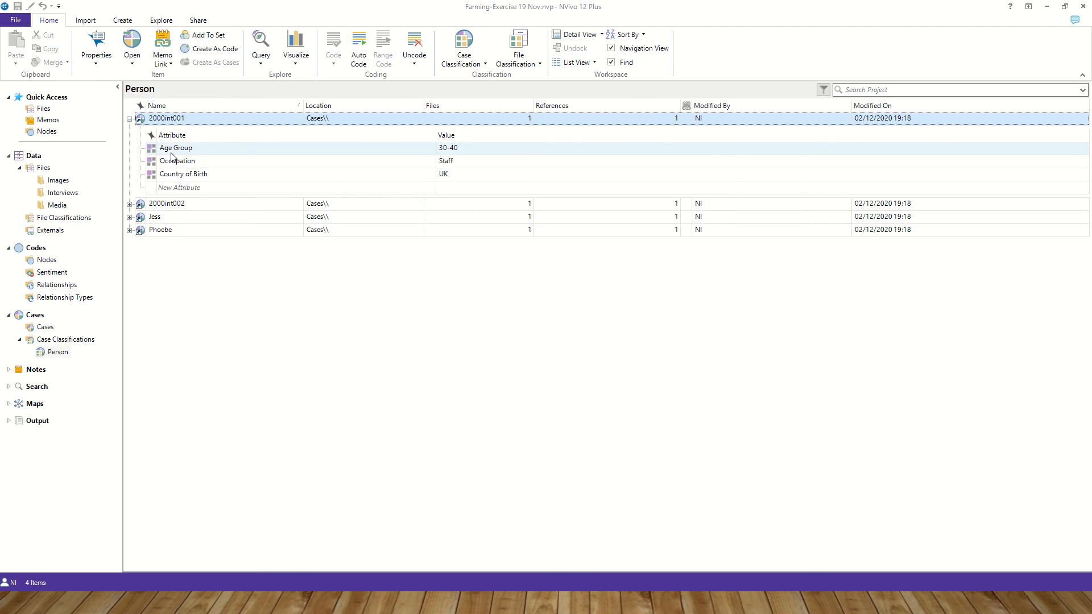
right_click(174, 122)
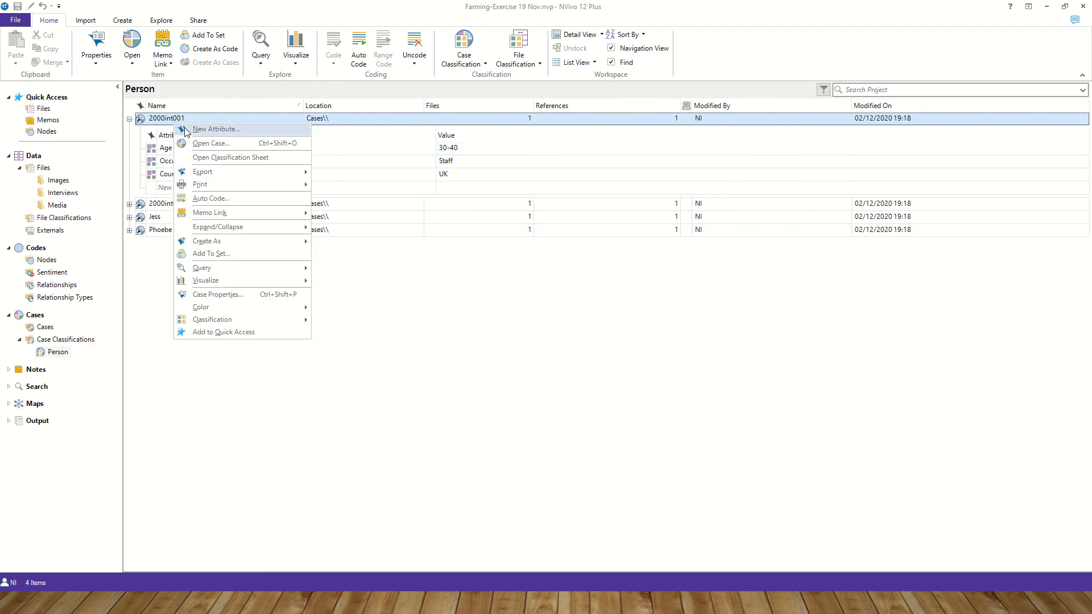
click(158, 366)
- Review case 2000int001's attribute values in its case properties, then return to the Interviews folder
click(45, 327)
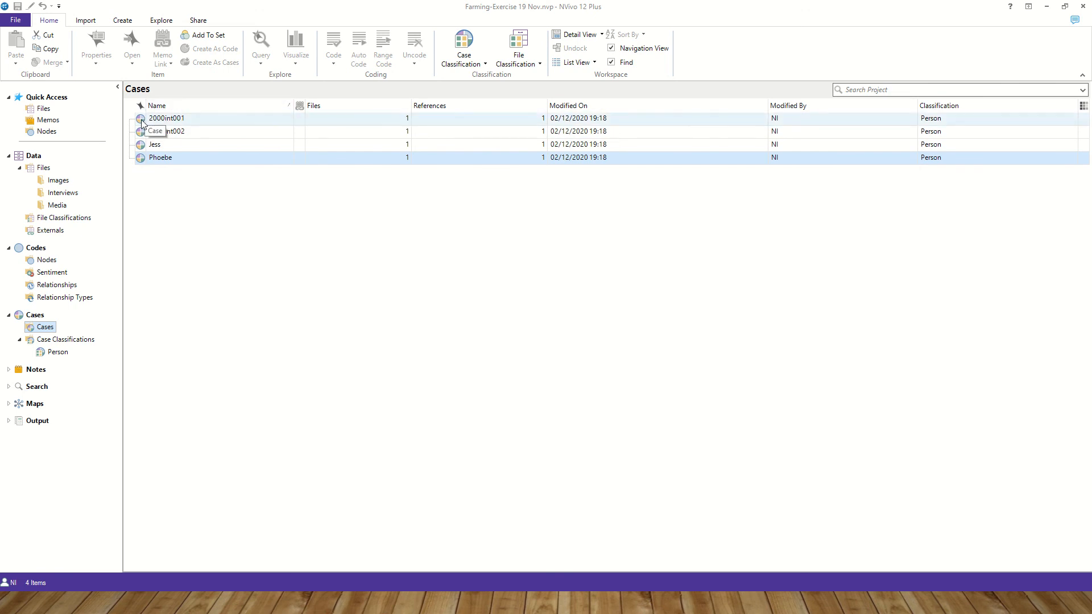
right_click(170, 120)
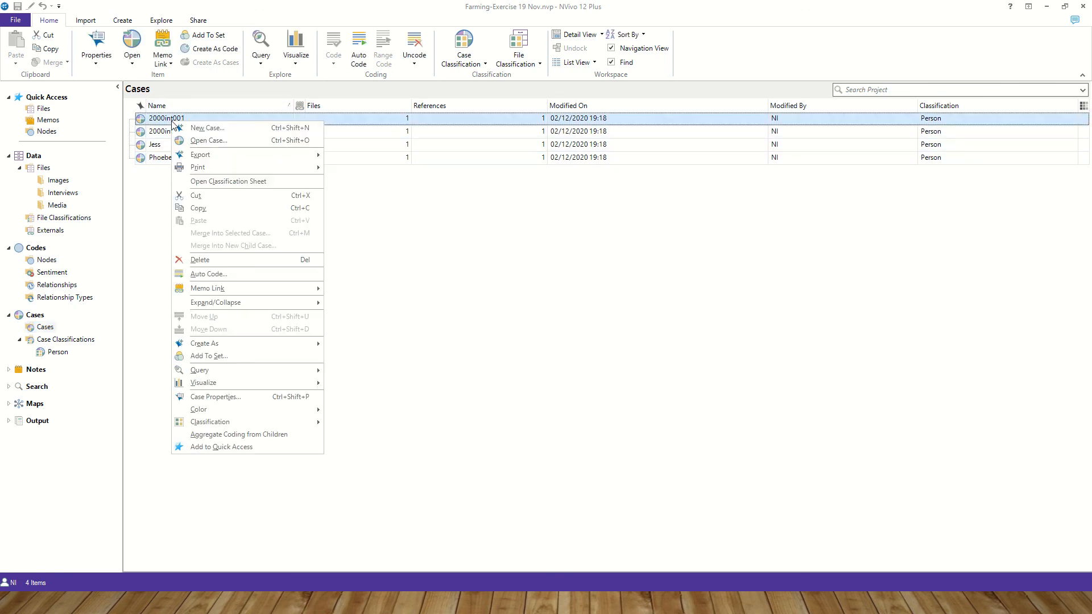
click(216, 396)
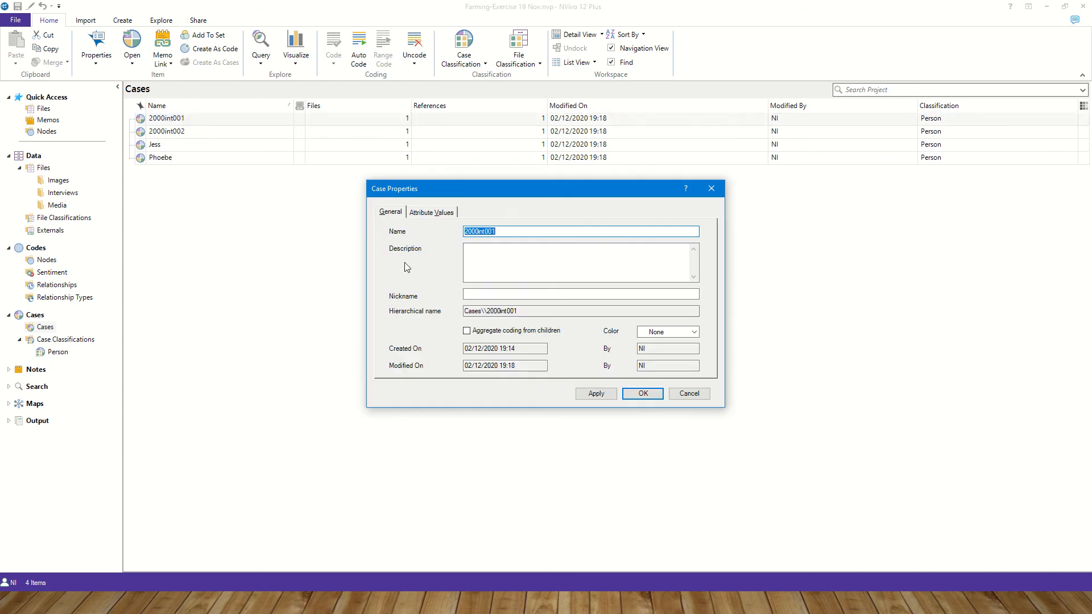
click(431, 212)
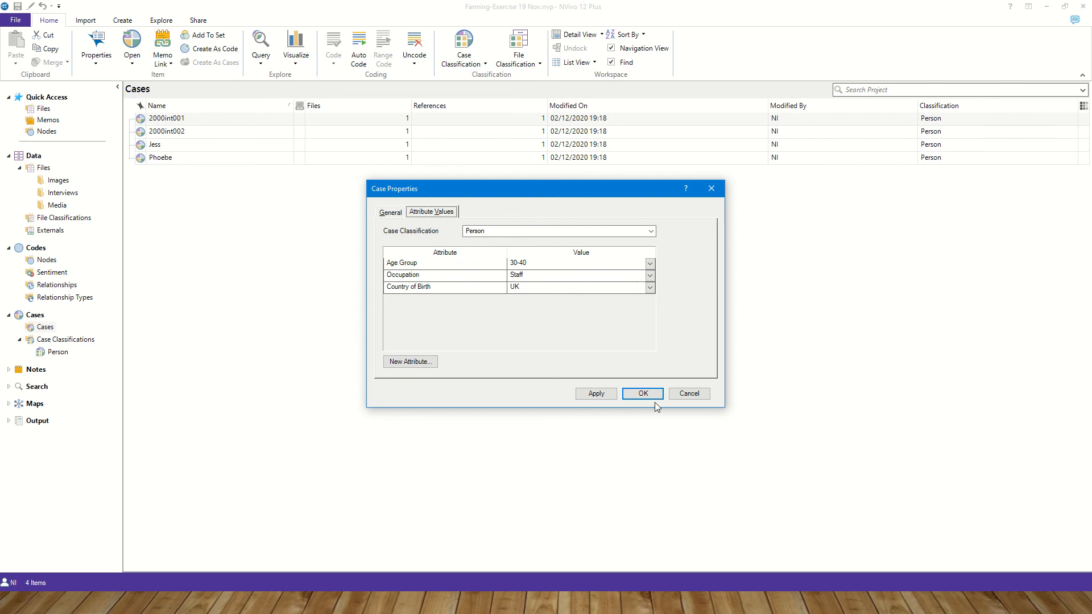
click(640, 394)
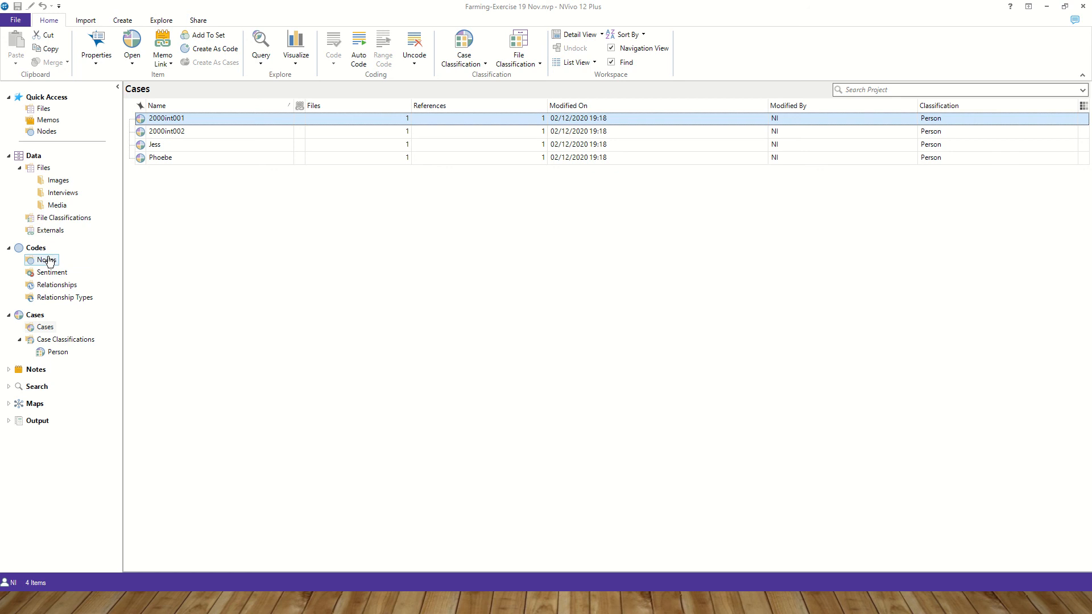
click(62, 193)
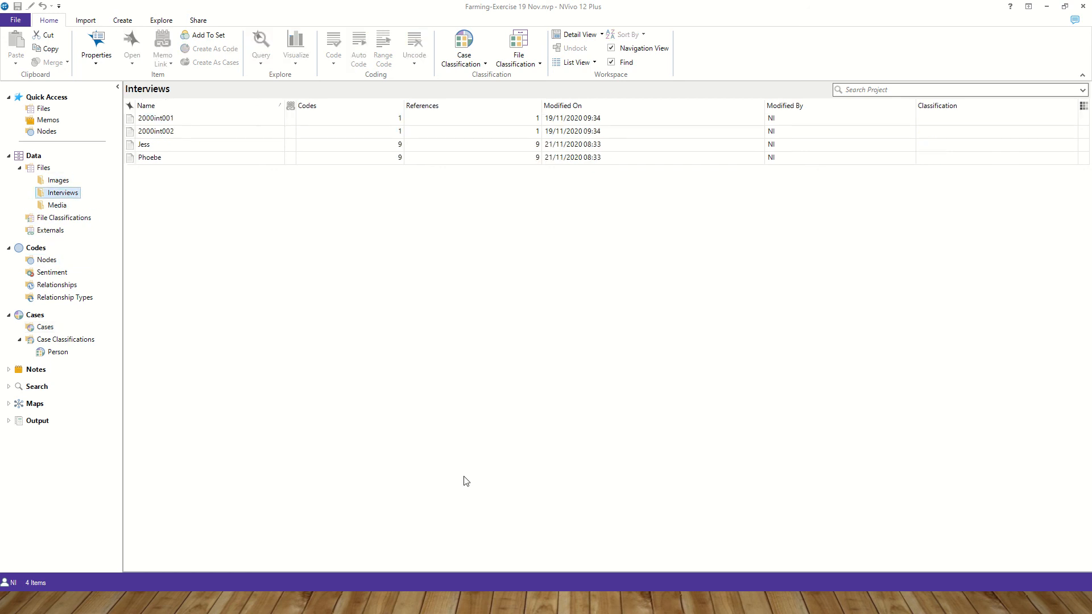